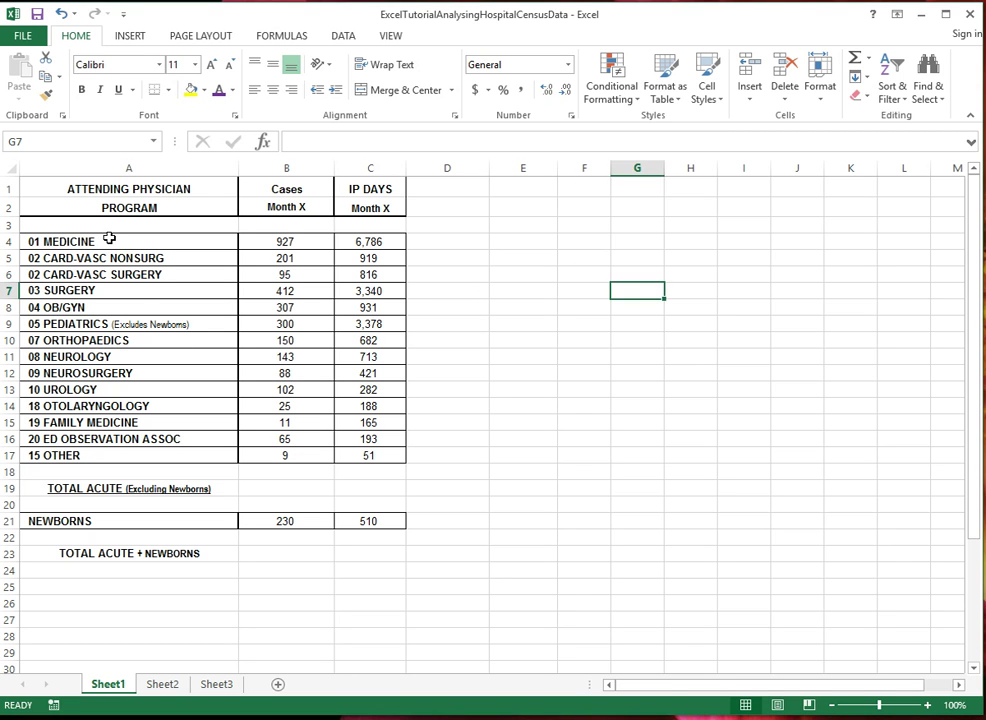
Examine the attending physician programs and their Cases and IP DAYS figures, including the empty TOTAL ACUTE row
left_click_drag(109, 238, 214, 456)
left_click(288, 240)
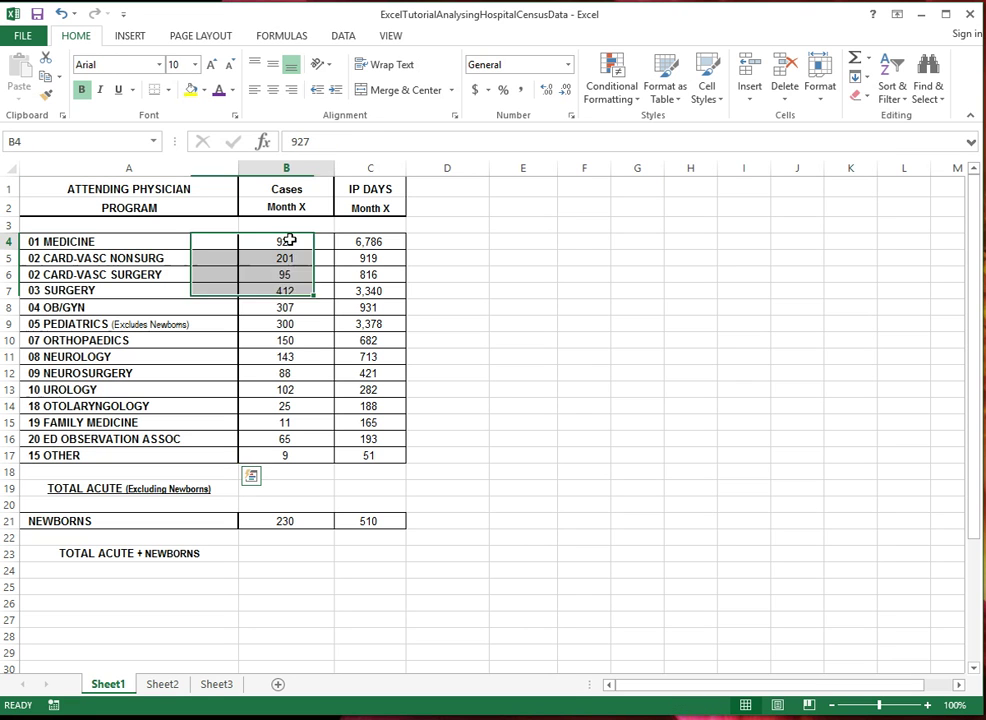
left_click(284, 257)
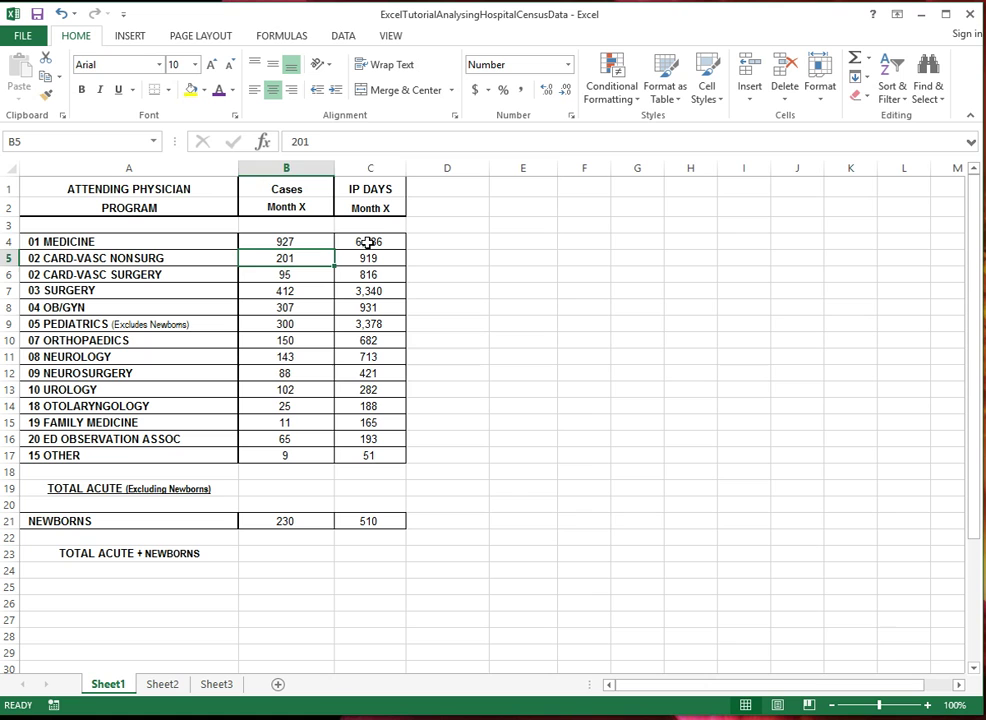
left_click(368, 242)
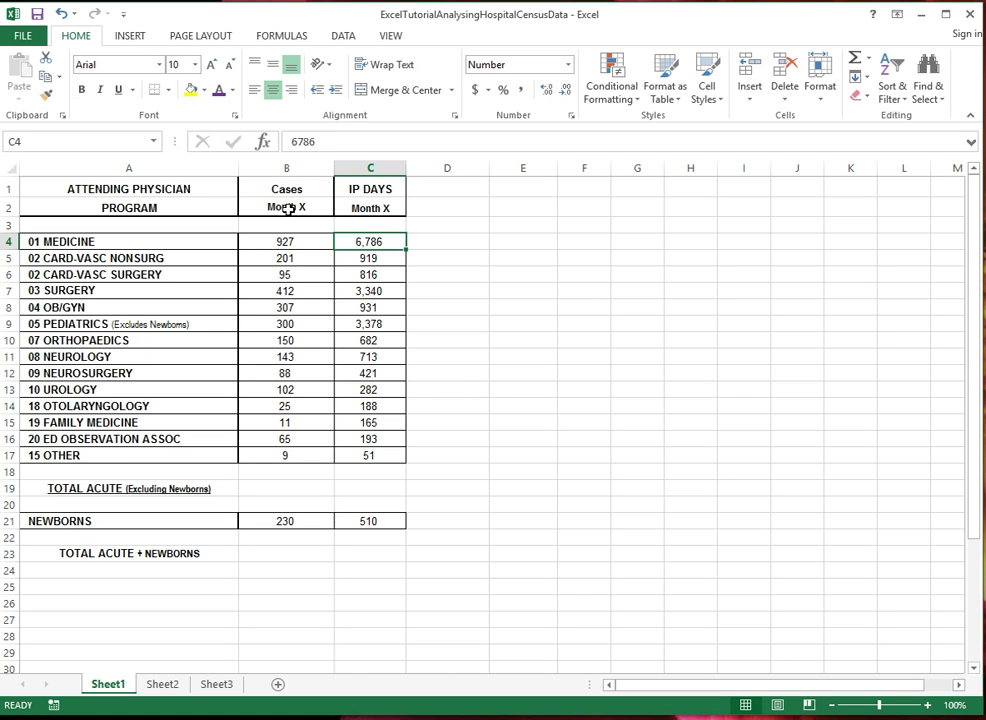
left_click(290, 489)
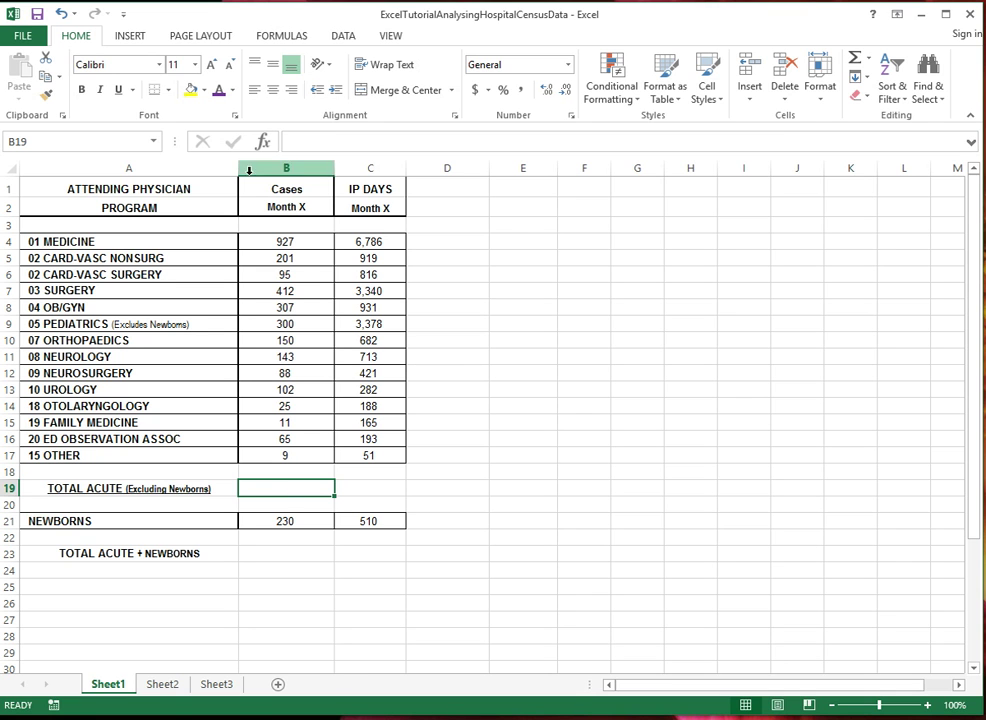
left_click(289, 243)
left_click(286, 275)
left_click(280, 325)
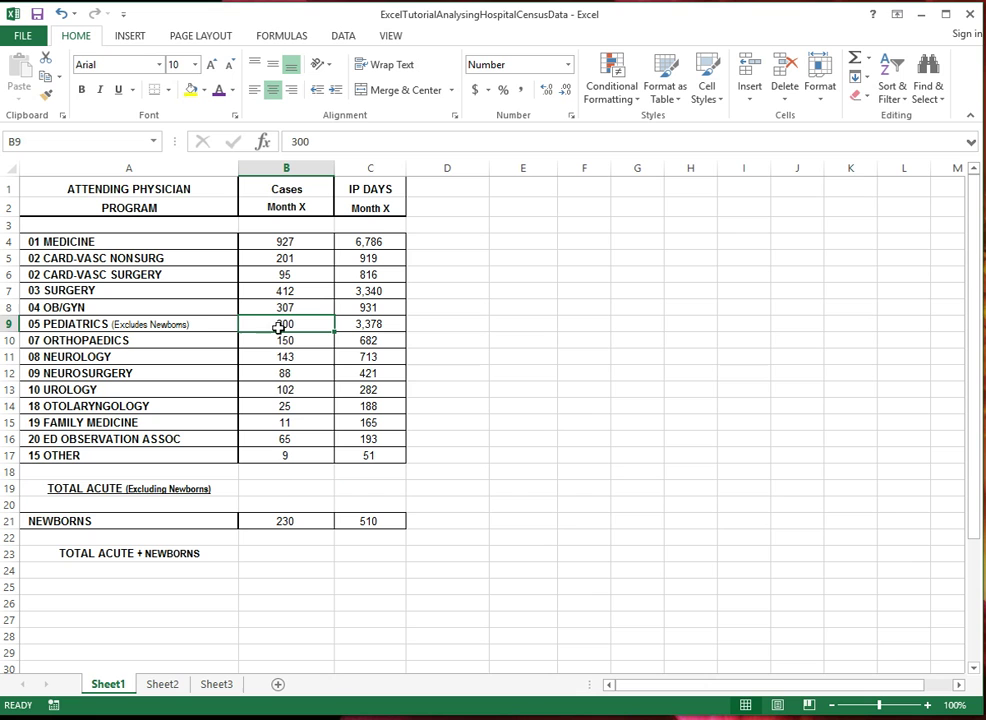
left_click(280, 491)
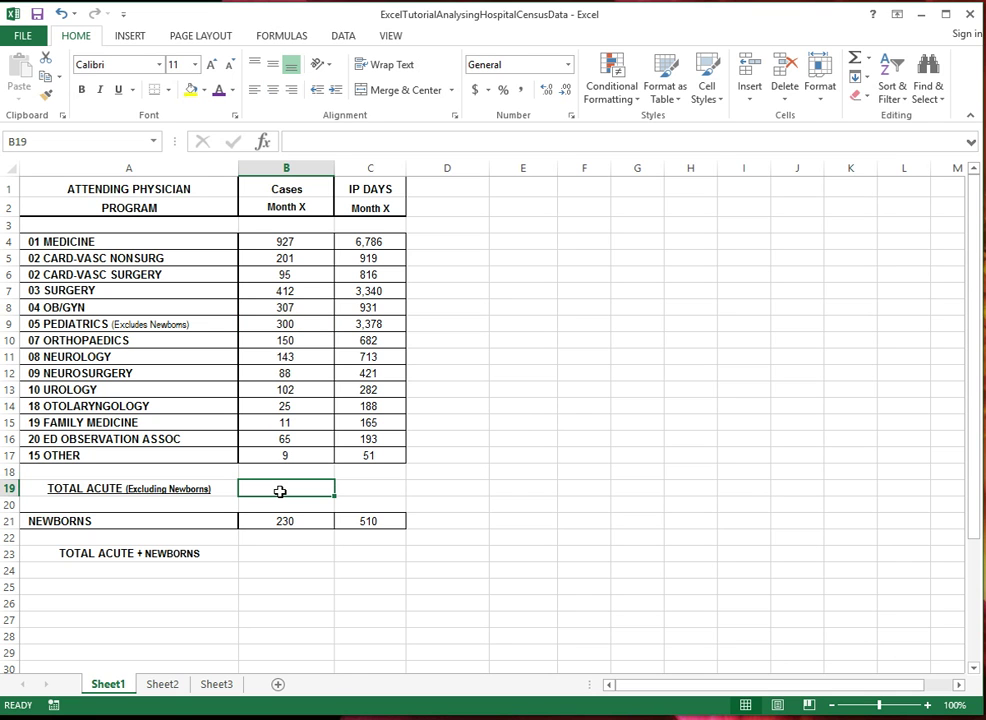
left_click(293, 243)
left_click(291, 259)
left_click(285, 273)
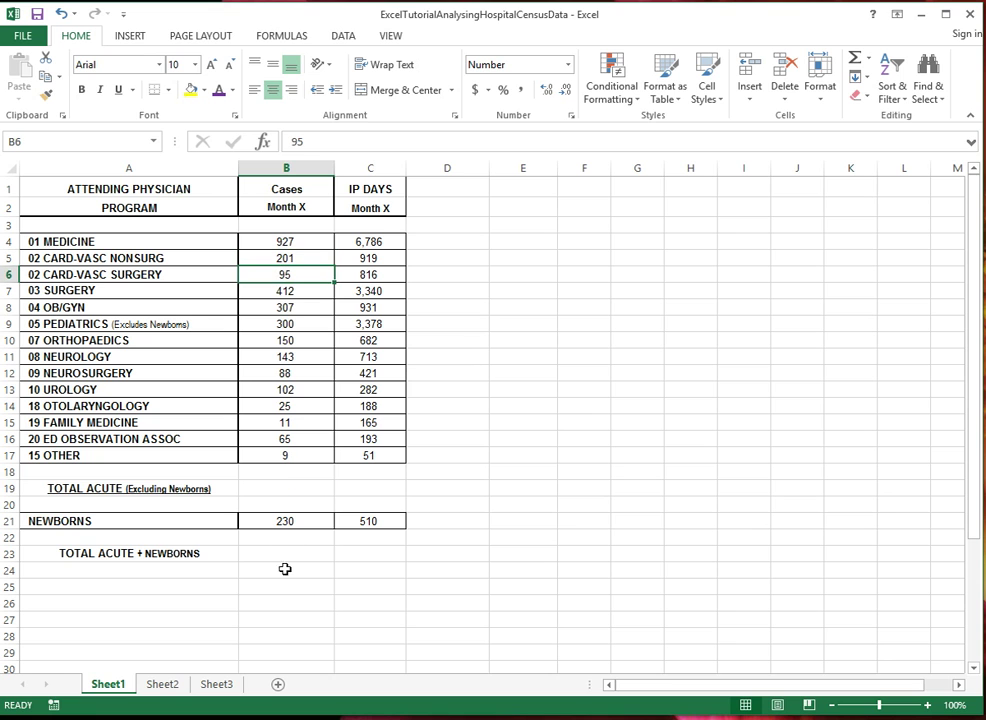
Begin a SUM formula in cell B19, the Cases cell of the TOTAL ACUTE (Excluding Newborns) row
left_click(282, 486)
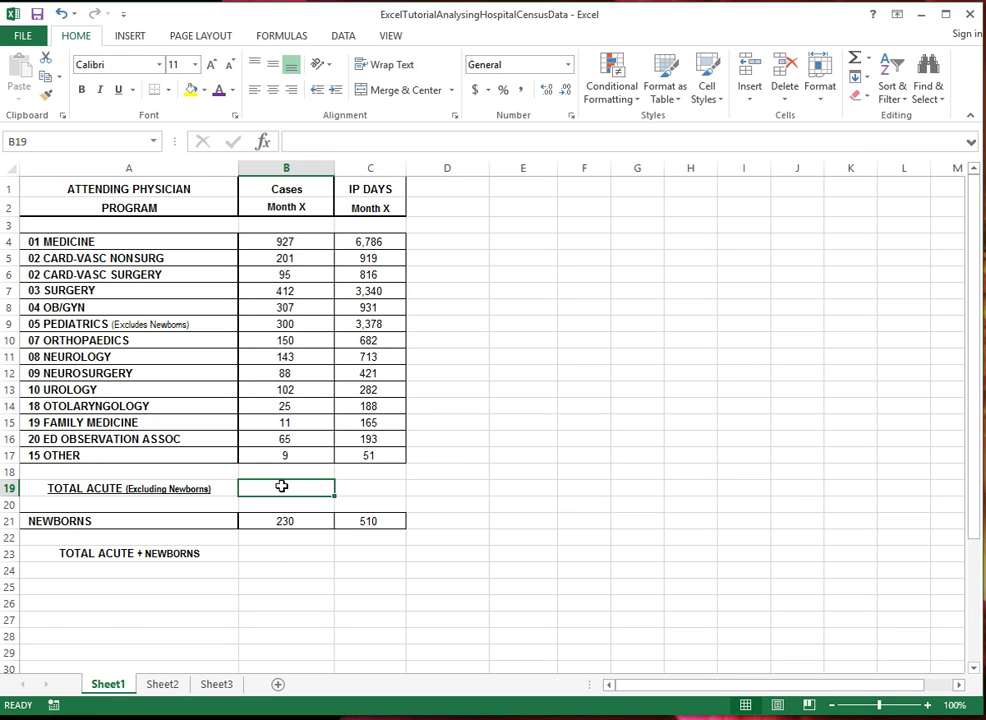
type("=")
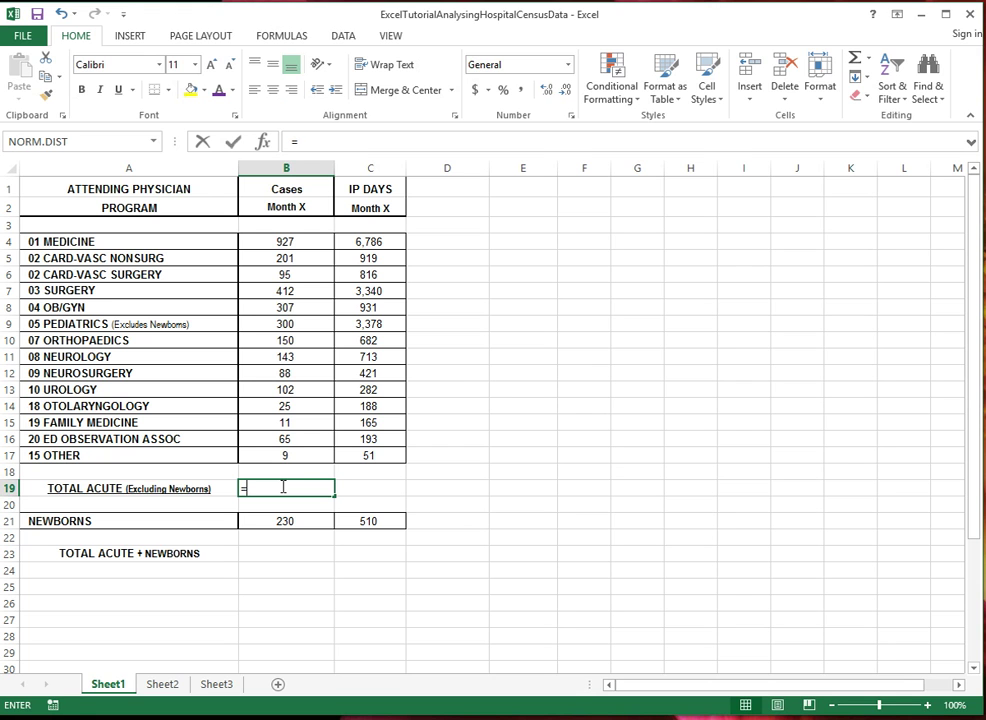
type("SUM")
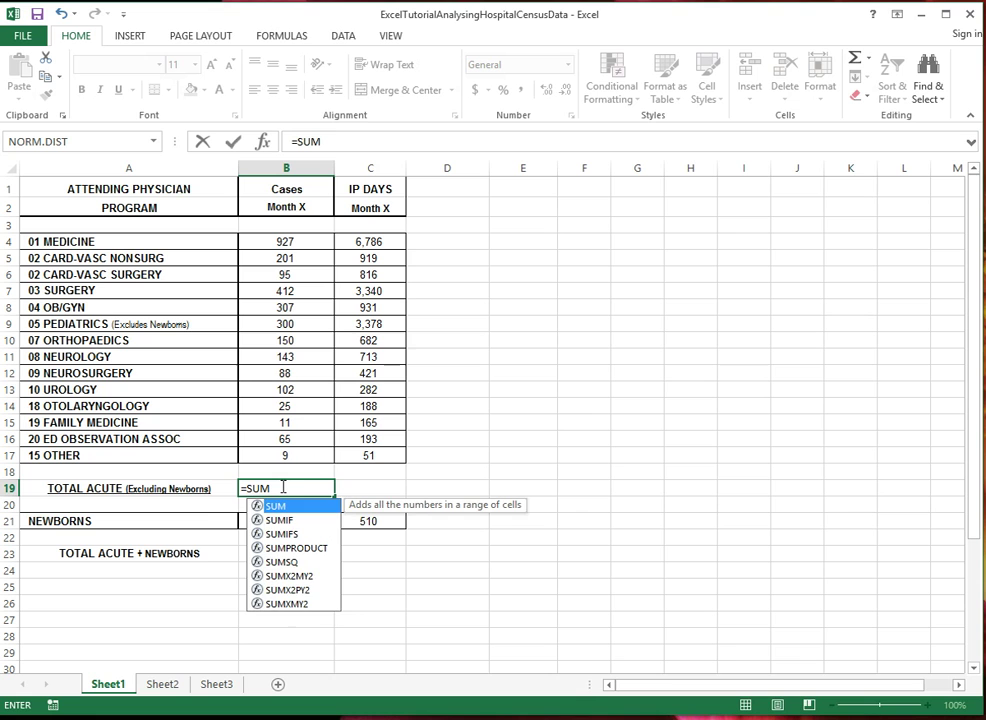
type("(")
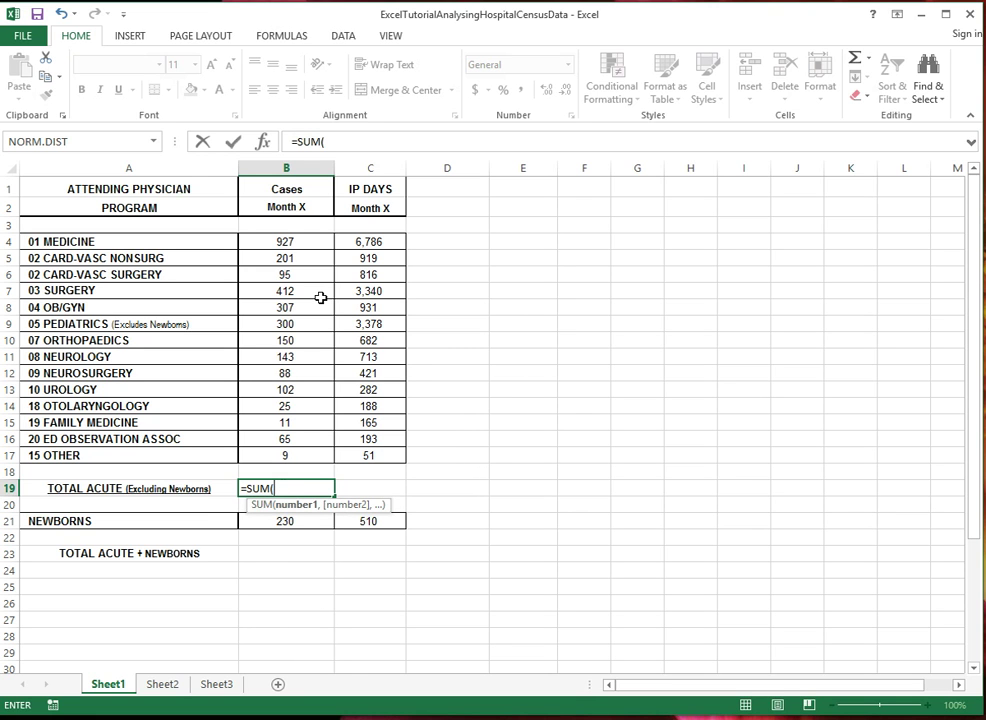
left_click(290, 244)
type(",")
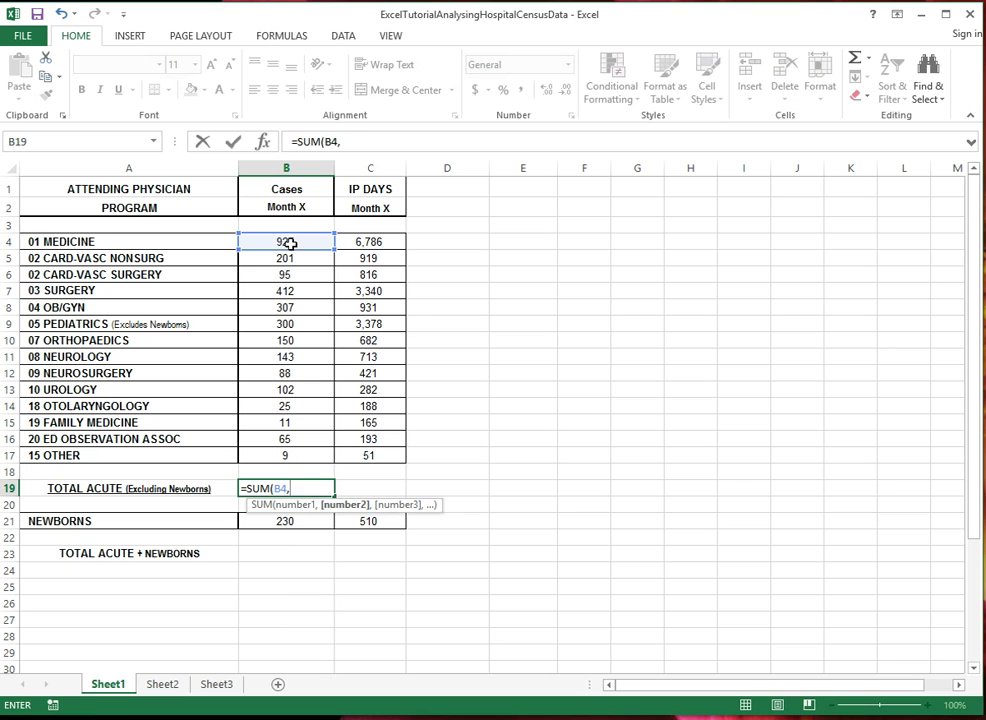
left_click(288, 259)
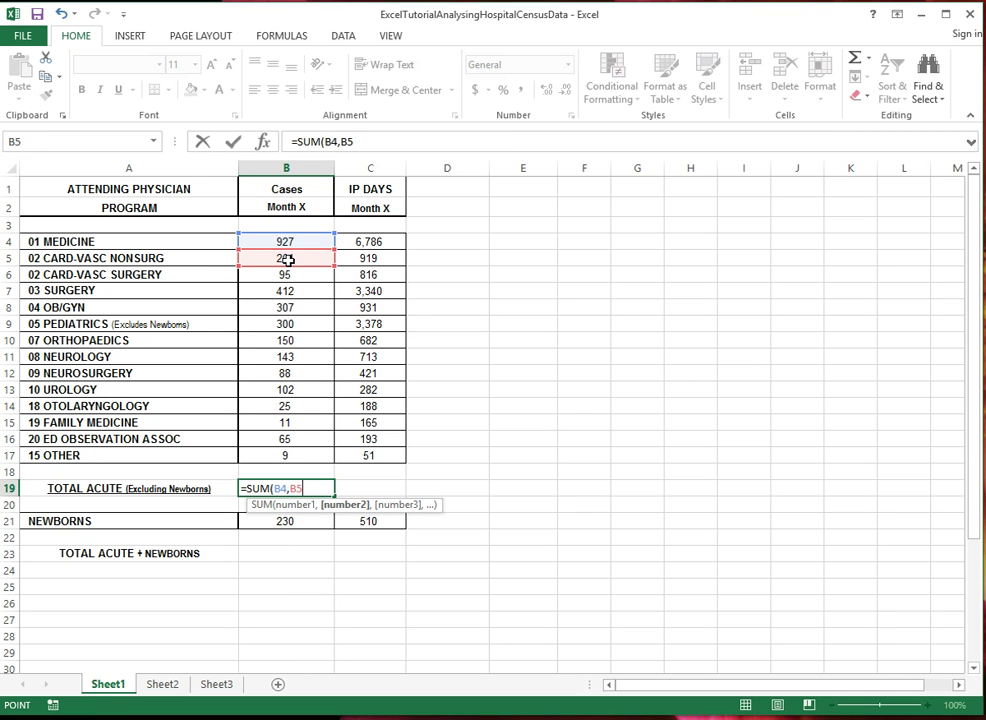
key("BackSpace")
key("BackSpace")
key("BackSpace")
key("BackSpace")
key("BackSpace")
key("BackSpace")
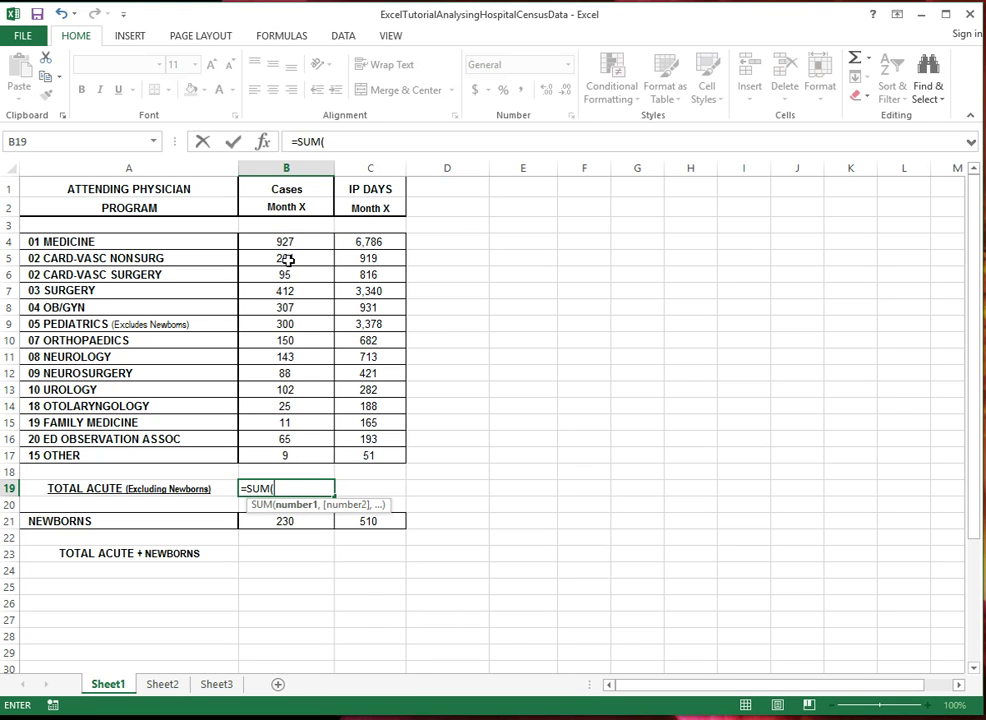
Complete the total acute Cases formula in B19 as =SUM(B4:B17)
left_click(291, 242)
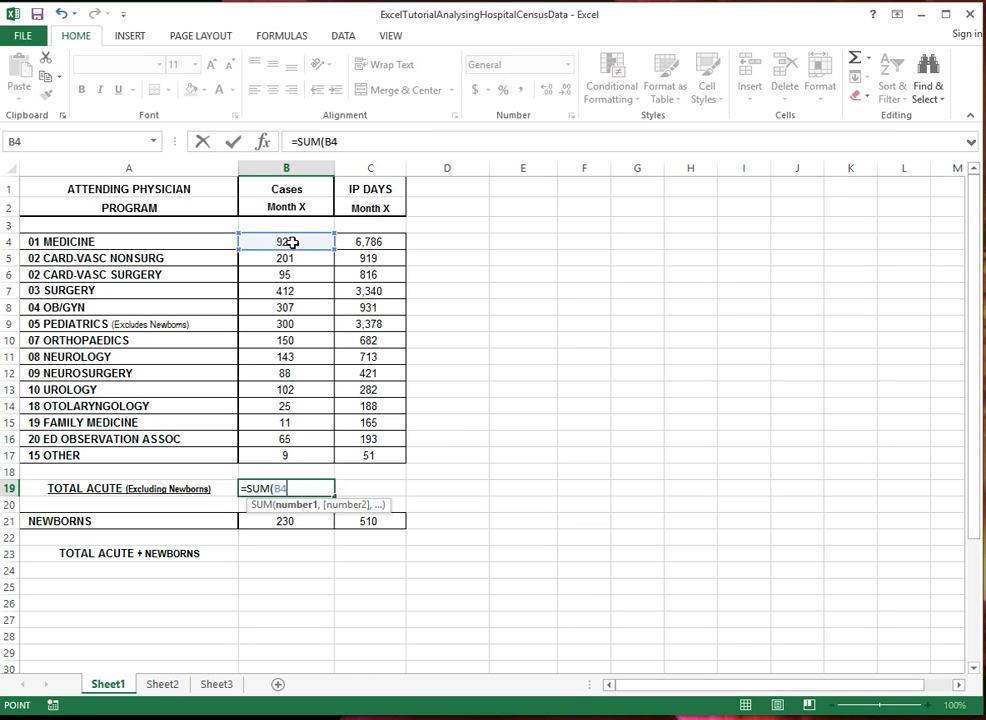
left_click_drag(291, 242, 288, 367)
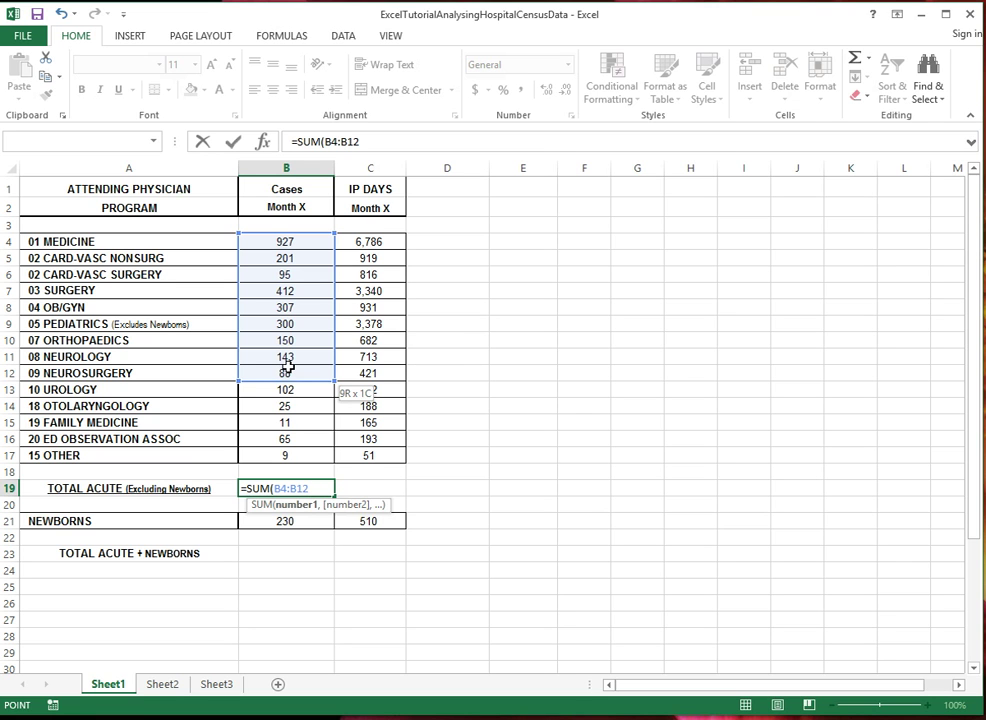
left_click_drag(288, 367, 284, 455)
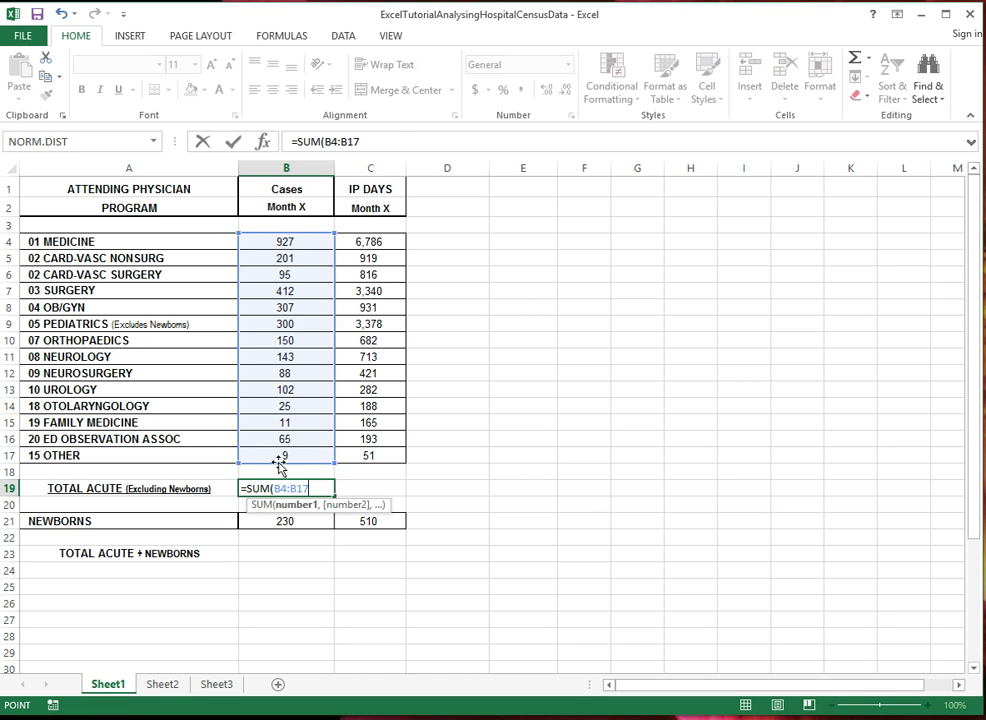
left_click(375, 143)
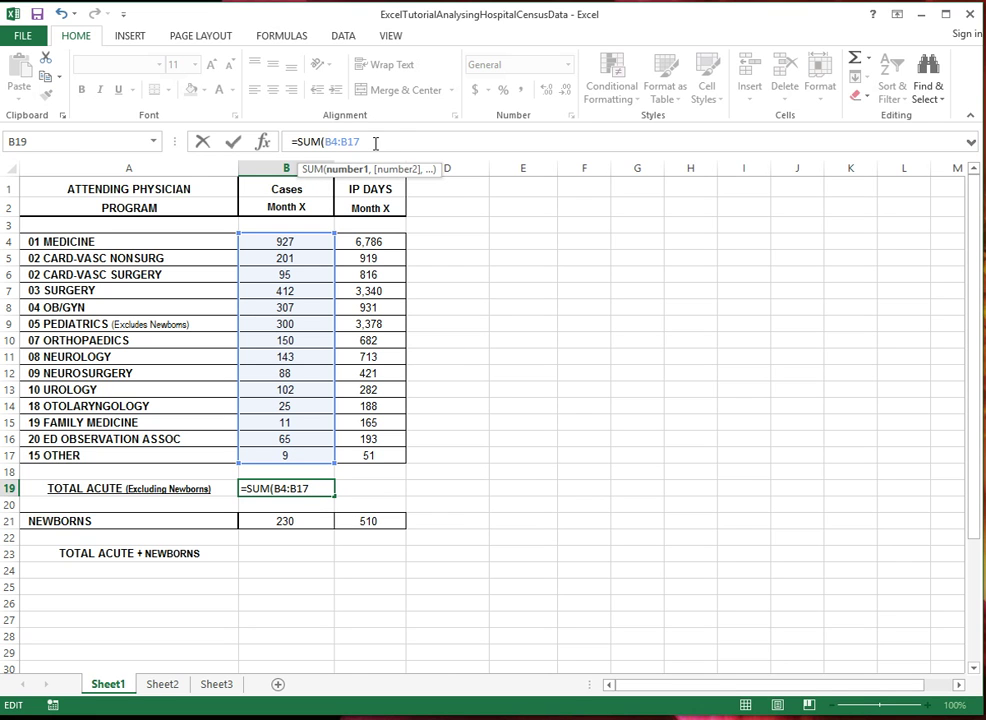
type(")")
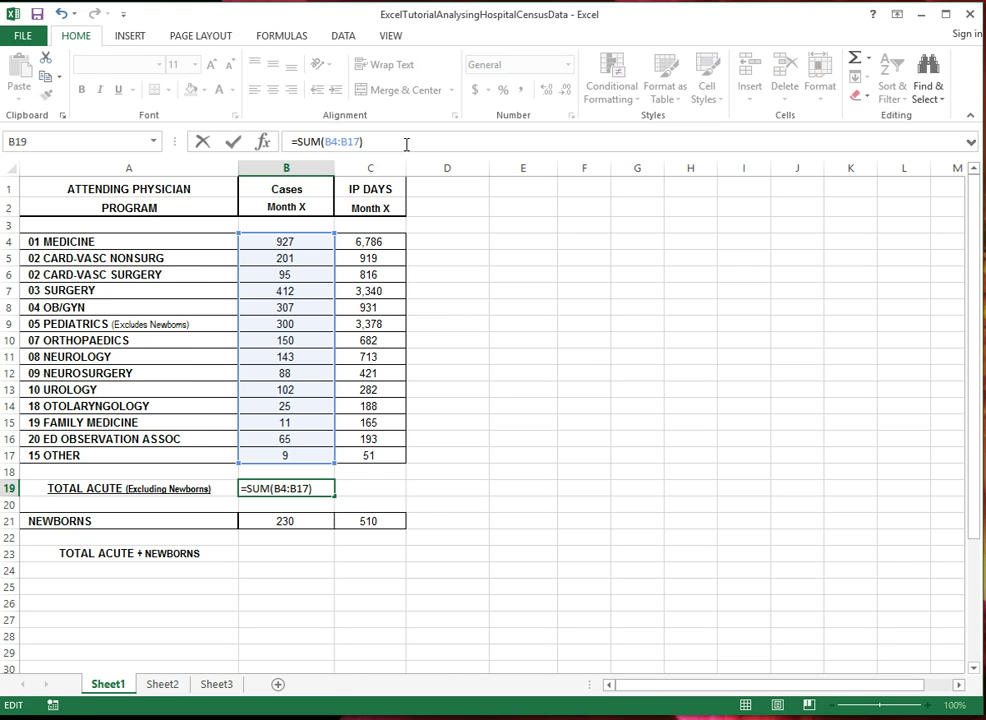
key("Return")
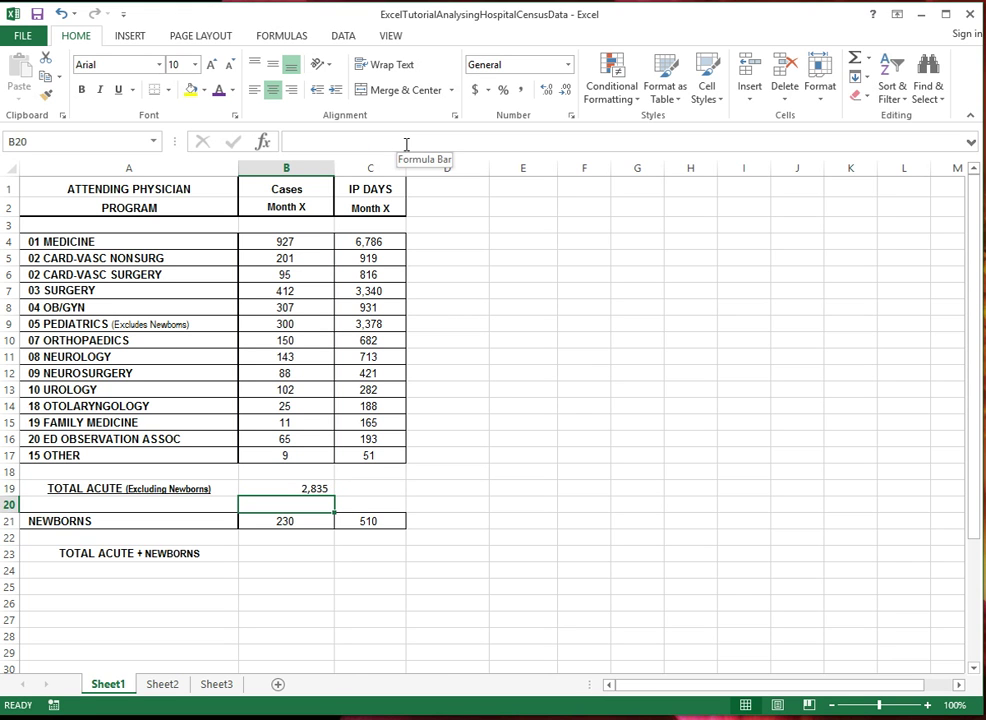
left_click(296, 488)
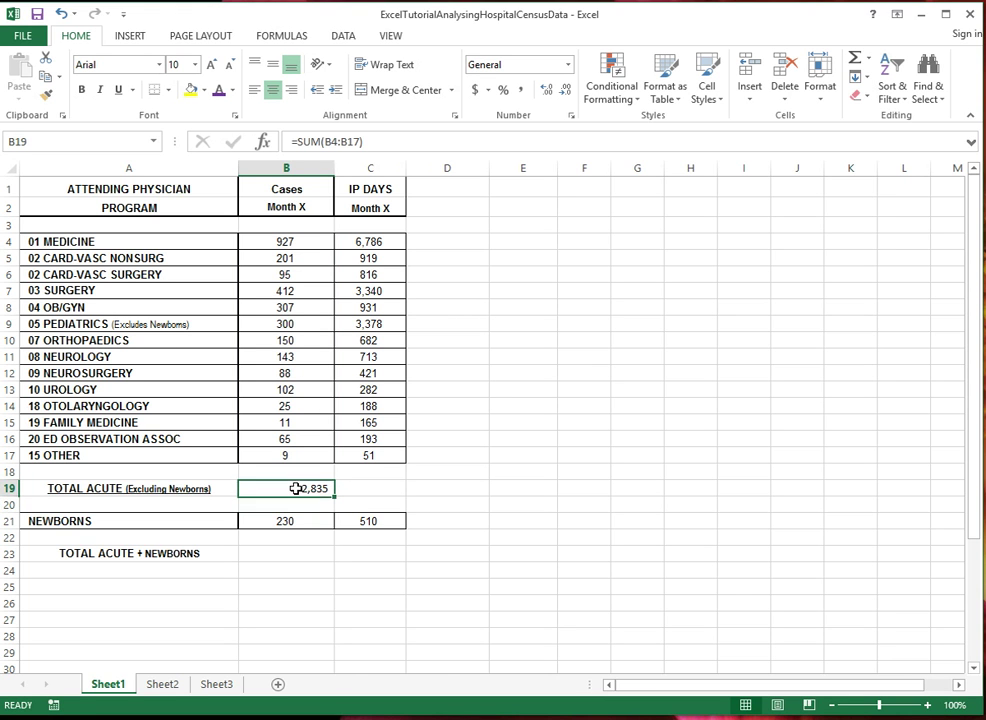
Total the IP DAYS column in C19 of the TOTAL ACUTE row with =SUM(C4:C17)
left_click(366, 490)
type("=")
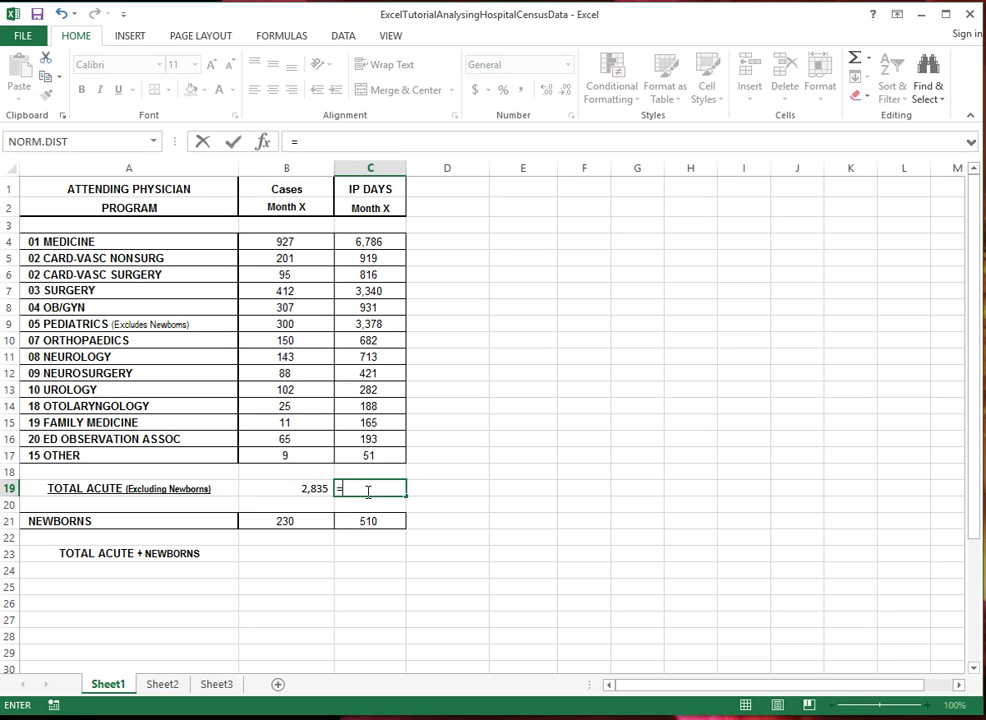
type("sum(")
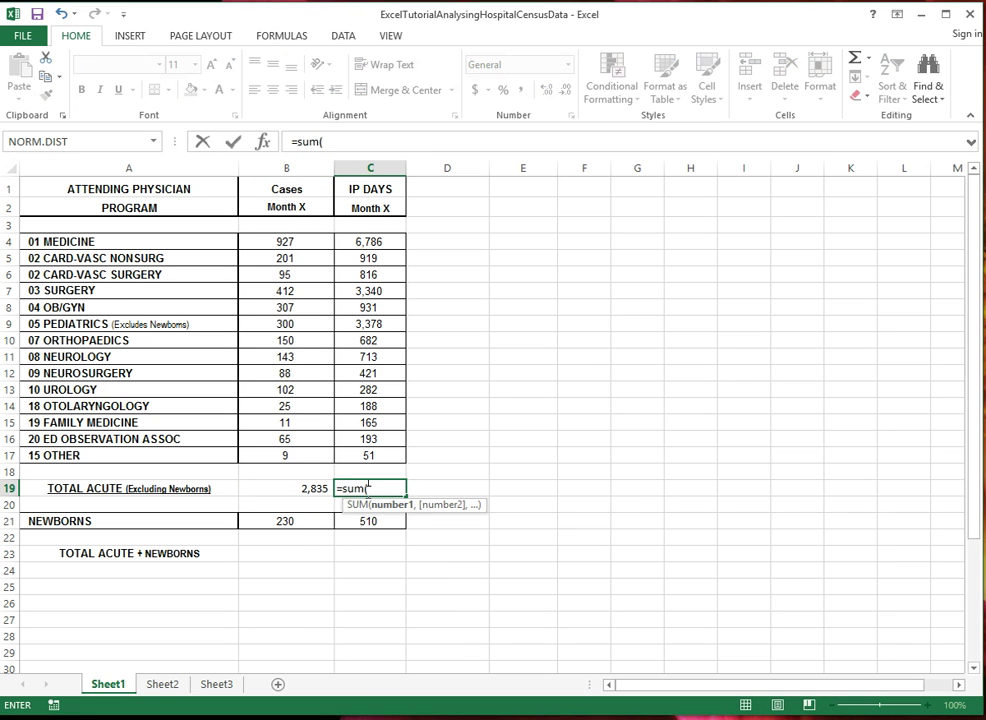
left_click(374, 242)
left_click_drag(374, 290, 378, 447)
key("Return")
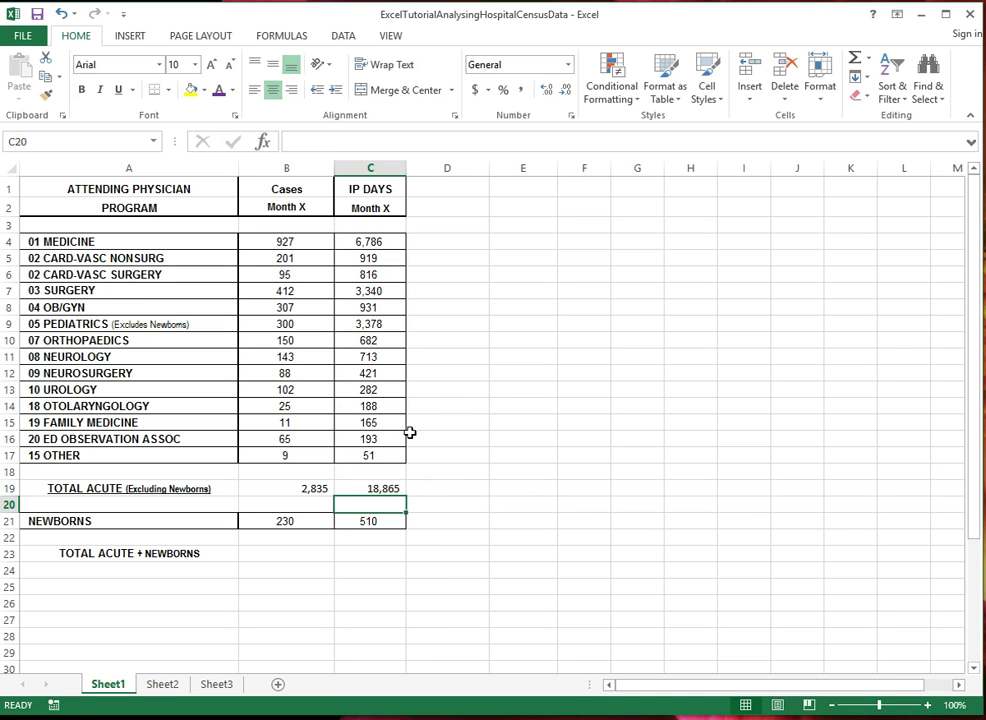
left_click(371, 489)
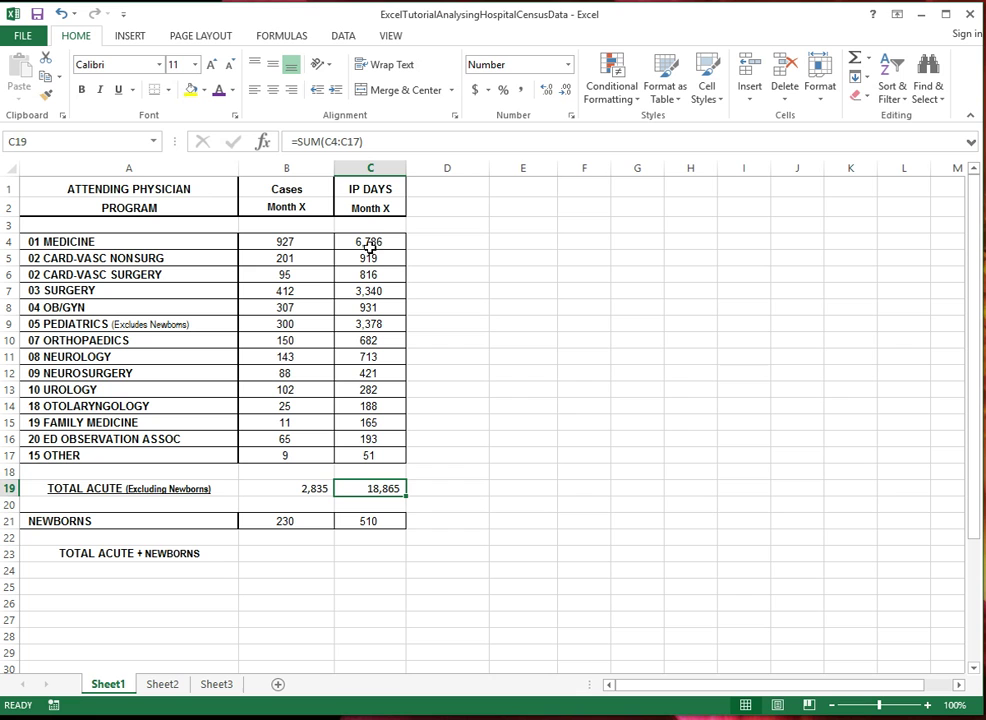
Try the formula =SUM(C4:C17) in the empty cell E9 and clear that cell again
left_click(548, 323)
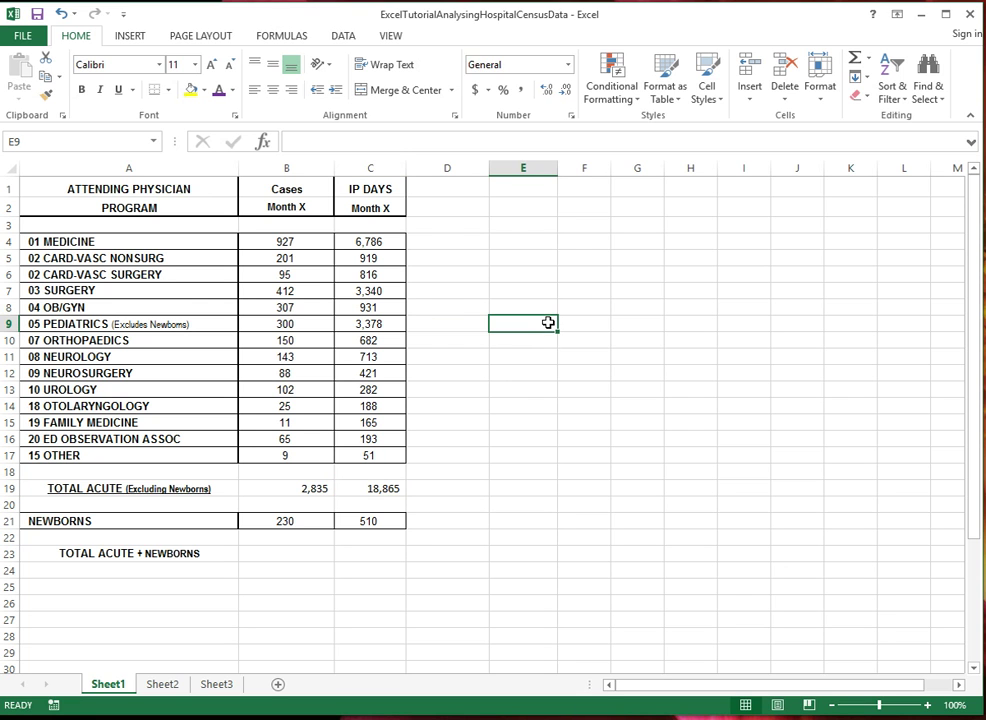
type("=sum(")
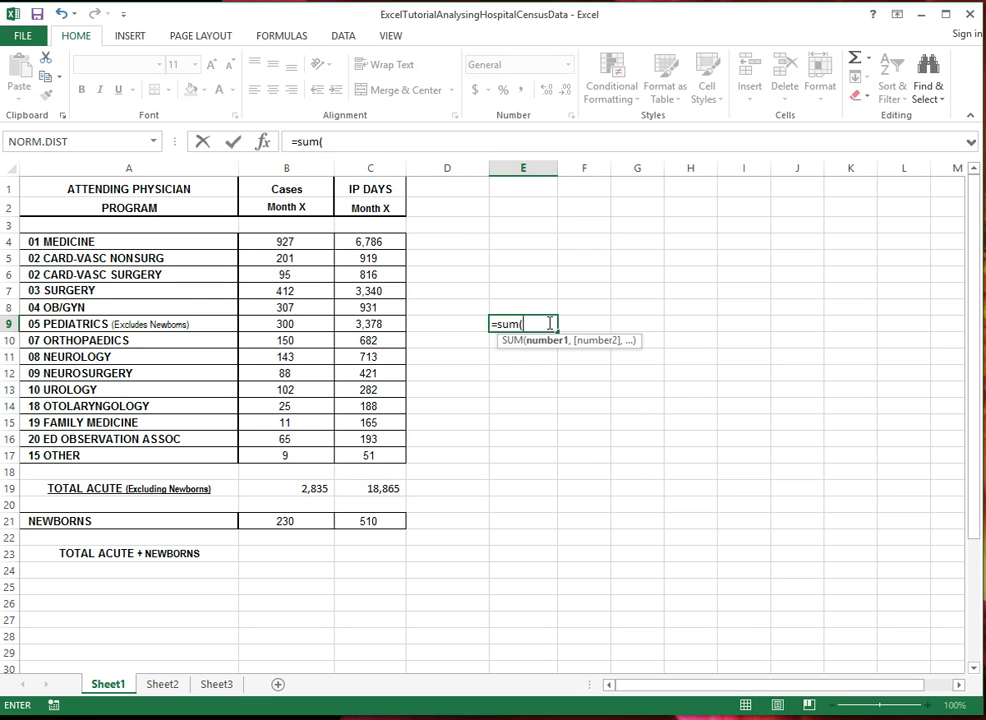
left_click_drag(367, 242, 372, 458)
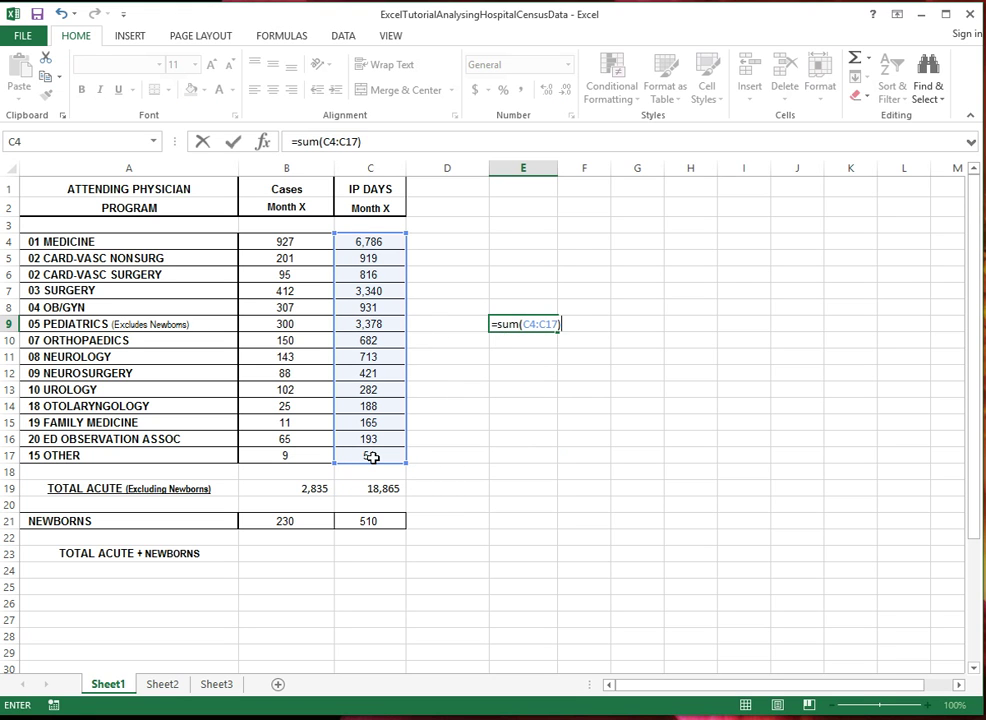
key("Return")
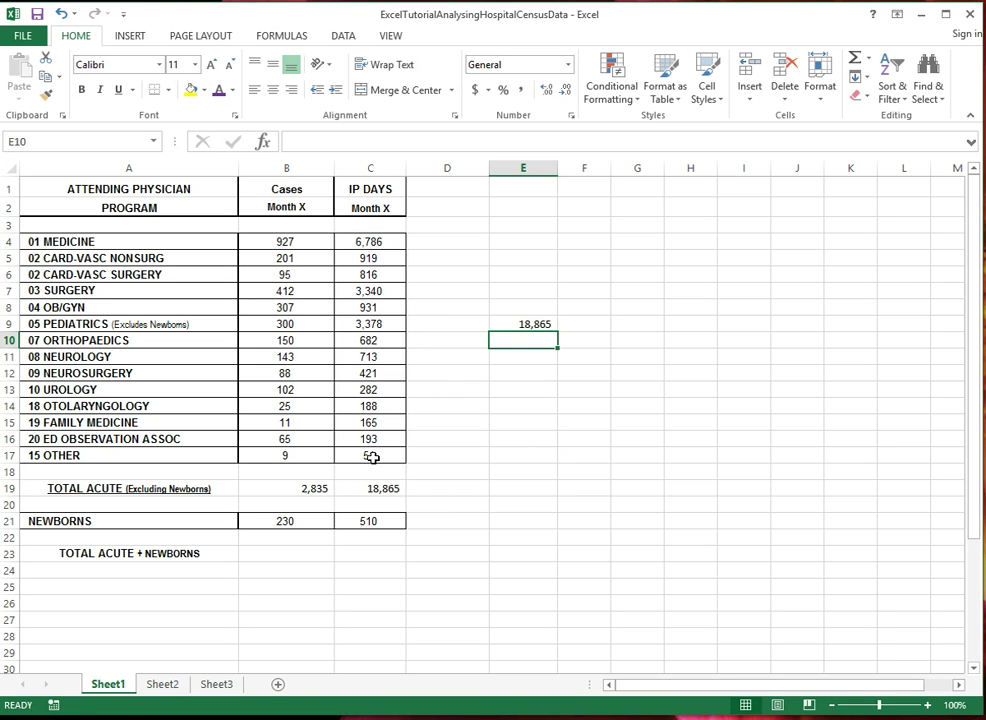
left_click(514, 324)
key("Delete")
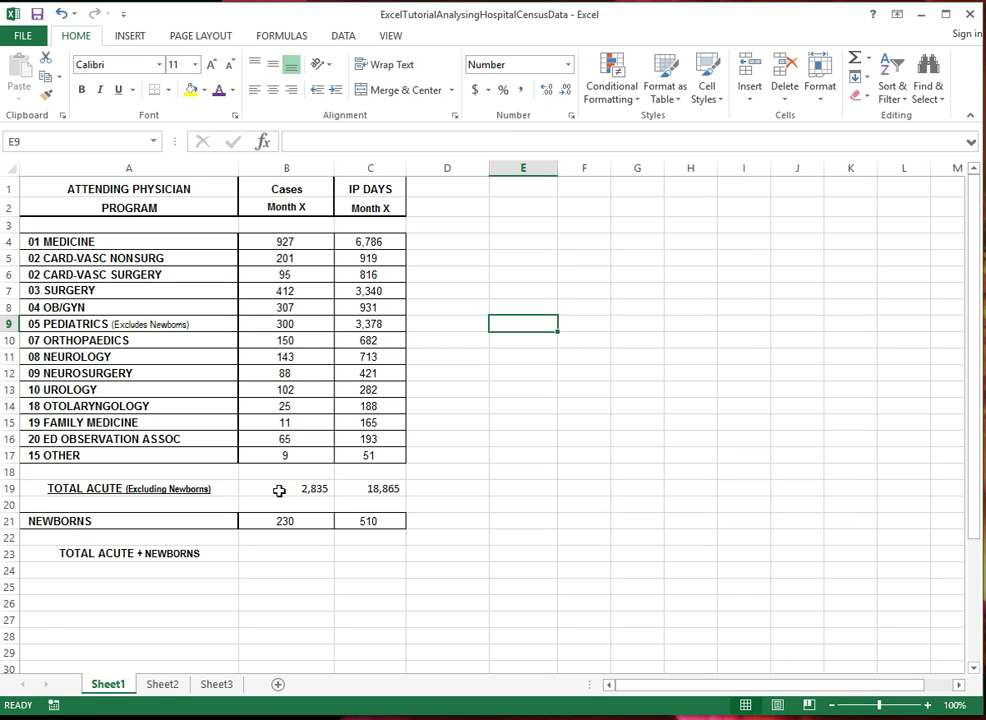
Set the font of the two TOTAL ACUTE sums in B19:C19 to Arial
left_click_drag(279, 490, 345, 489)
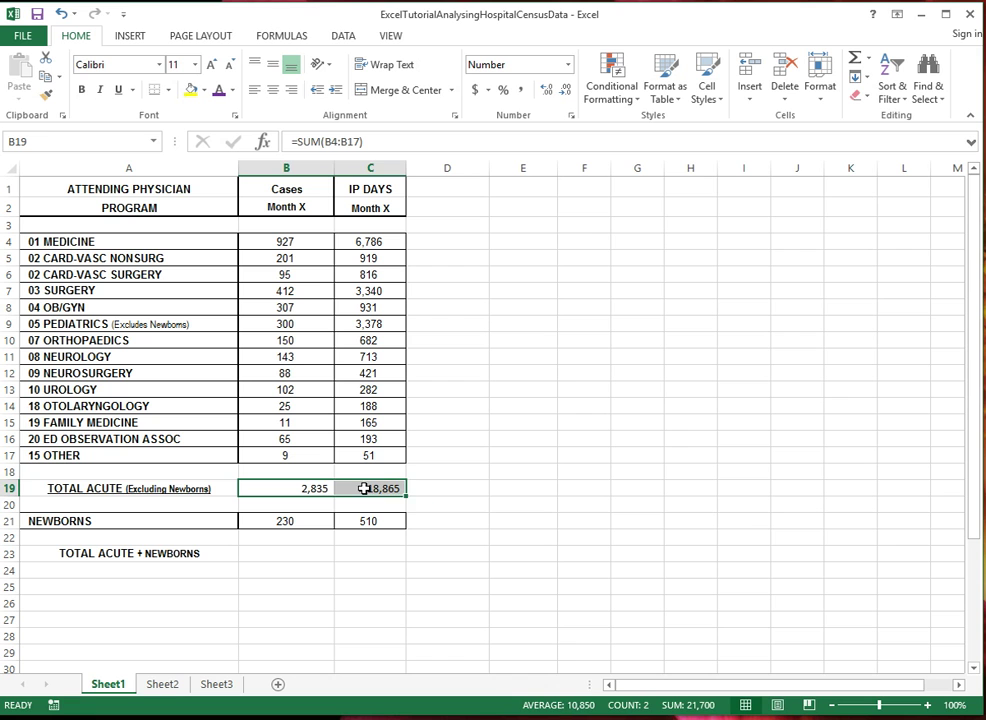
left_click(161, 64)
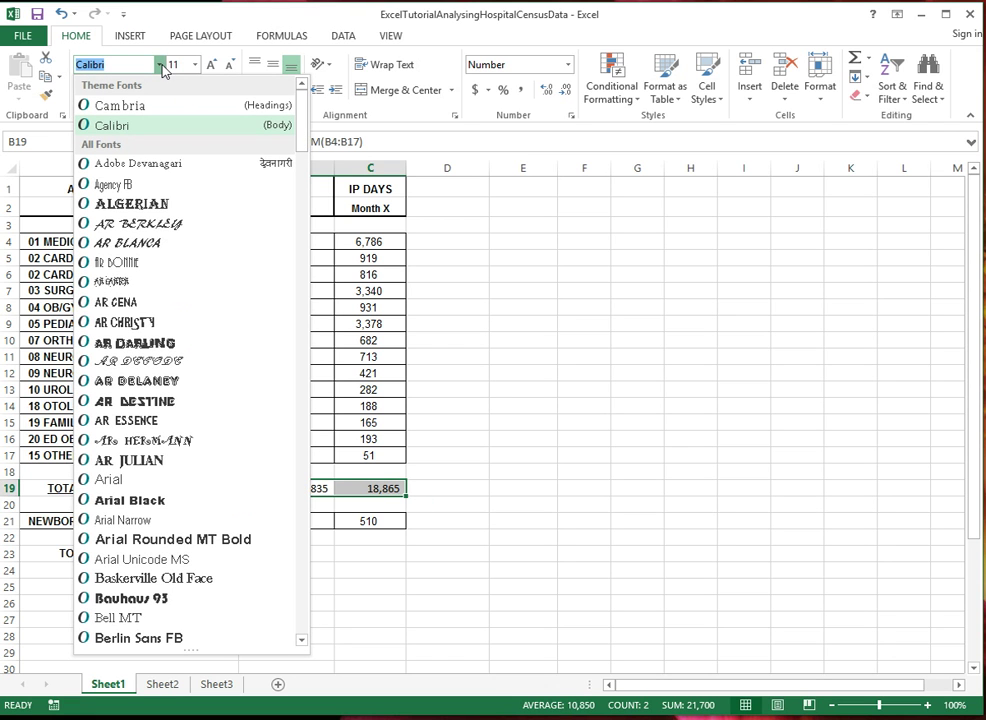
type("ar")
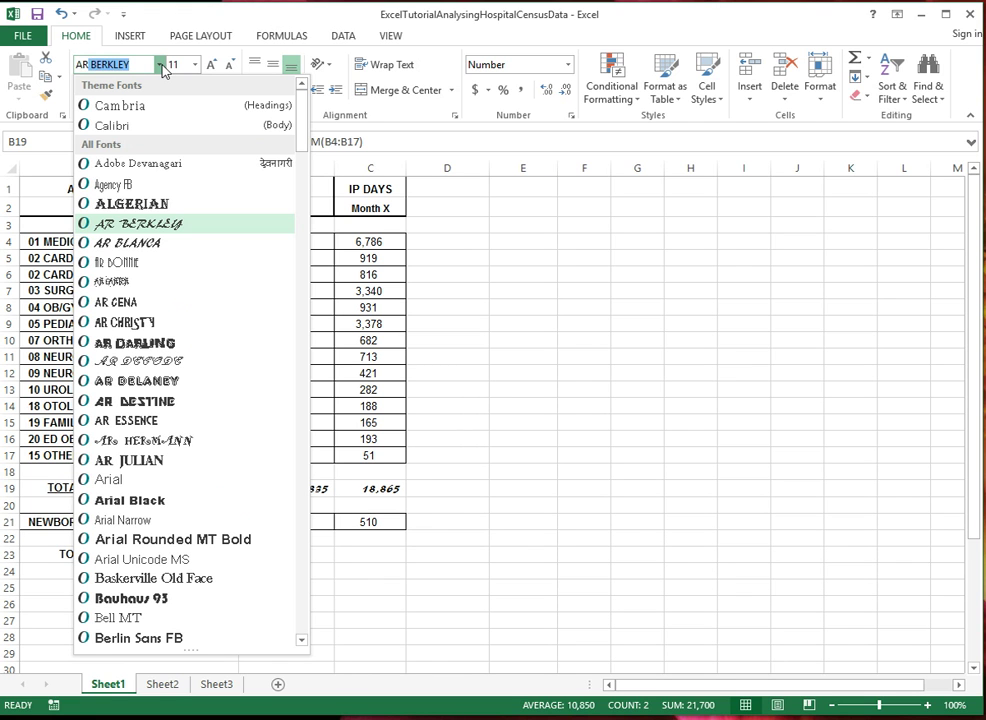
type("ial")
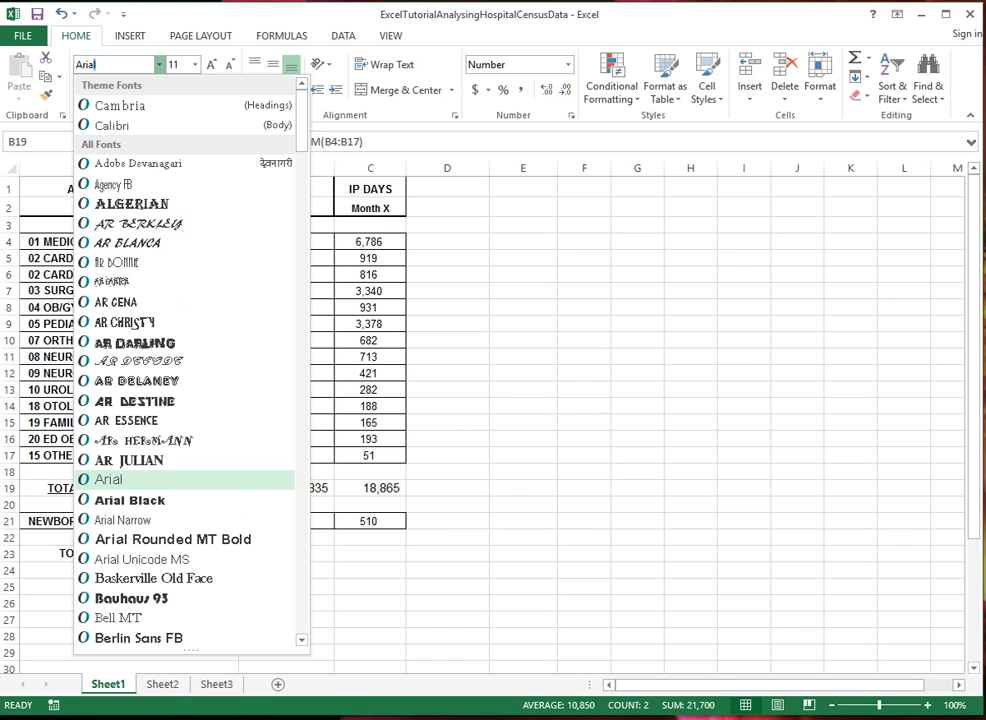
key("Return")
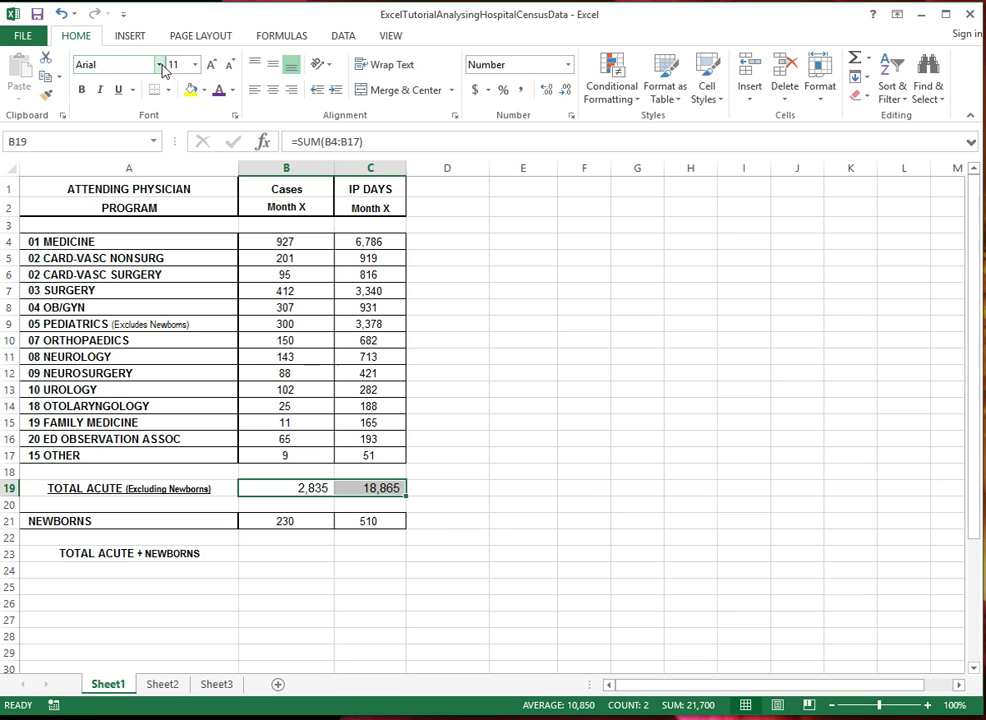
Make the TOTAL ACUTE sums in B19:C19 bold, underlined and horizontally centred
key("ctrl+b")
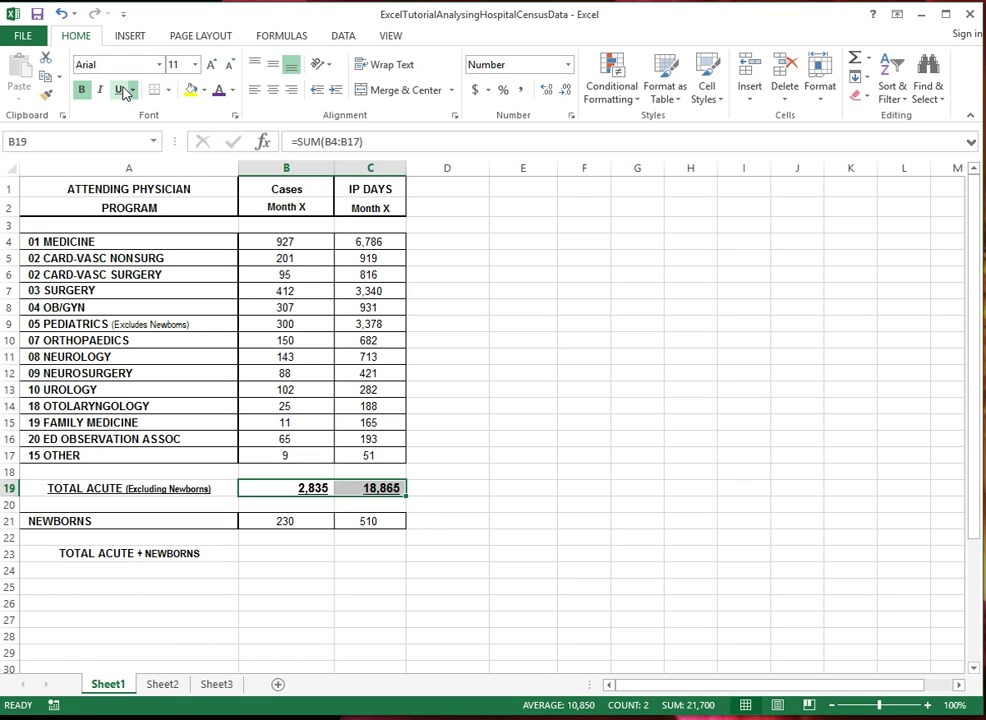
left_click(271, 91)
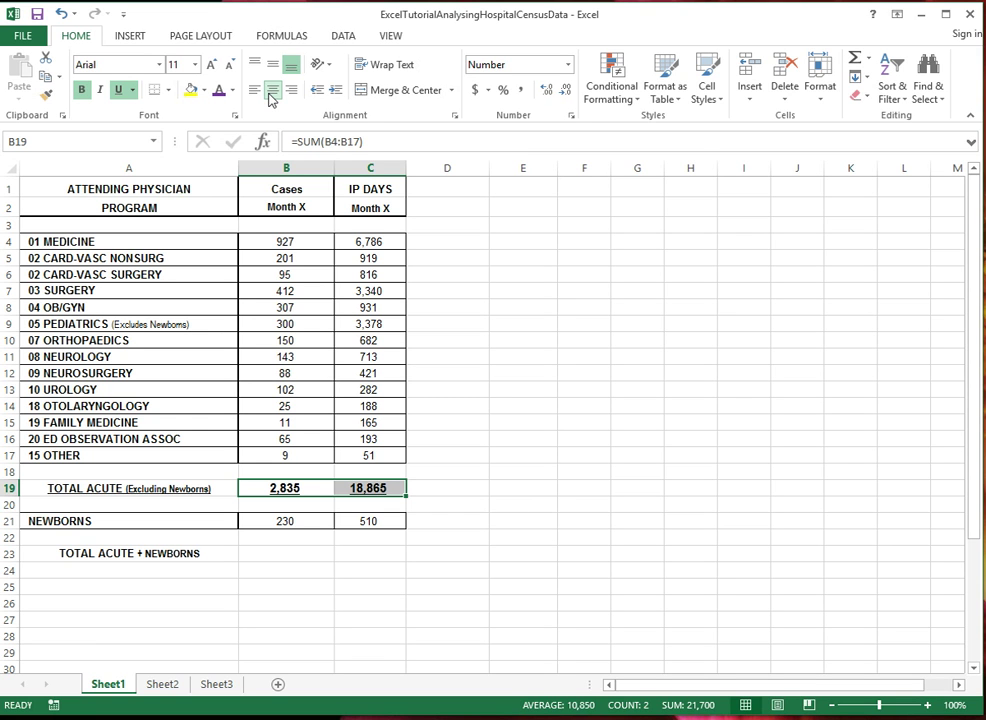
Enter =B19+B21 in B23 as the TOTAL ACUTE + NEWBORNS figure for Cases and review the formula's references
left_click(287, 551)
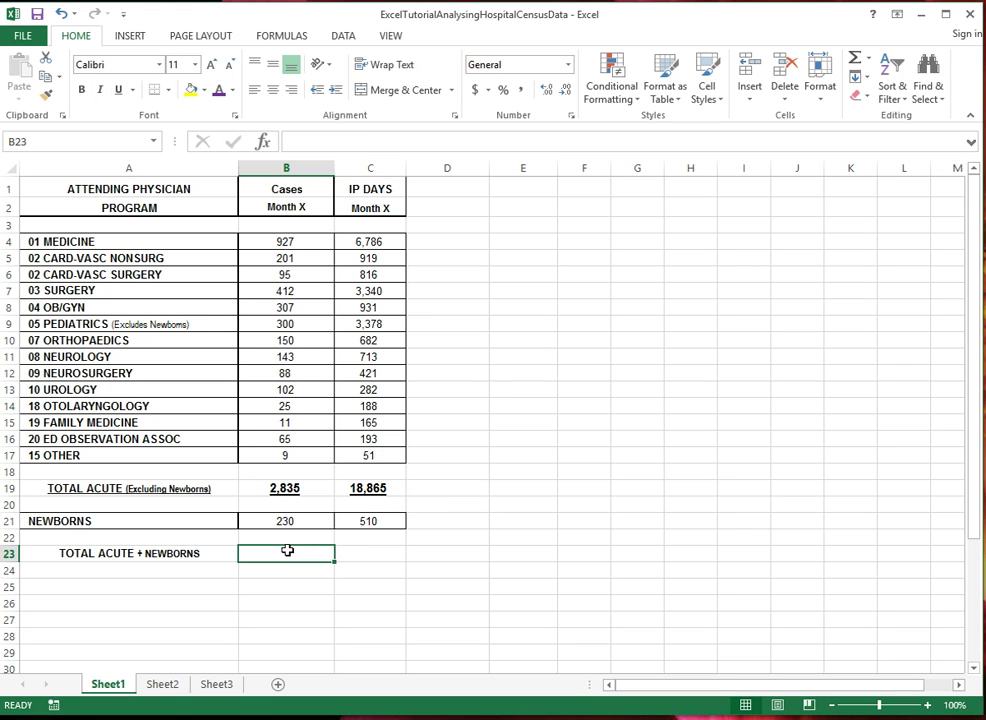
type("=")
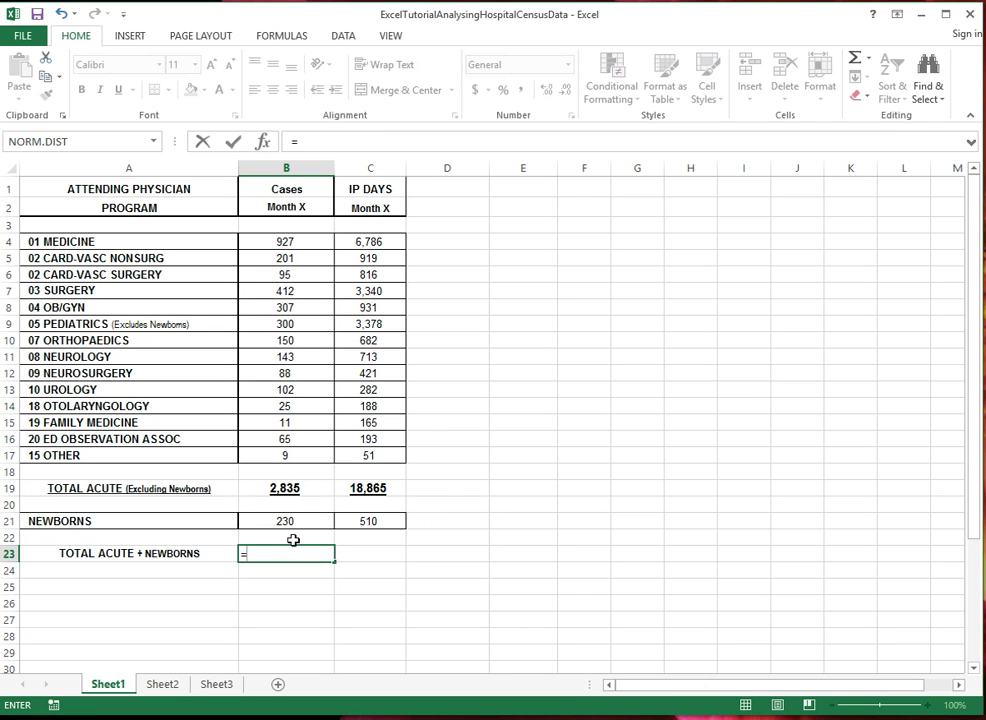
left_click(298, 488)
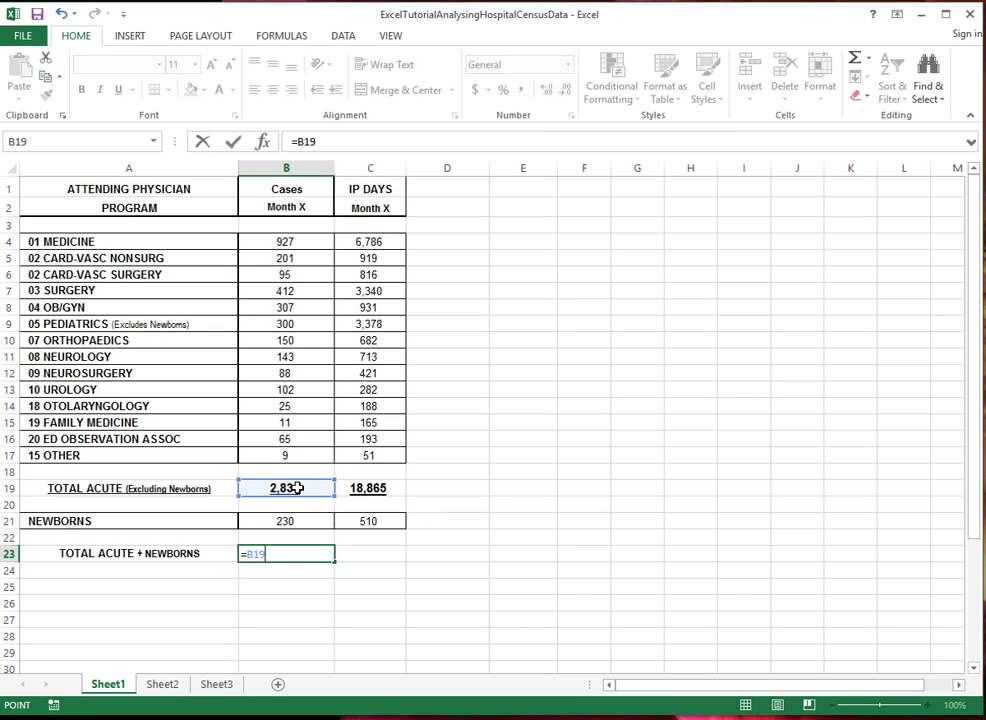
type("+")
left_click(296, 521)
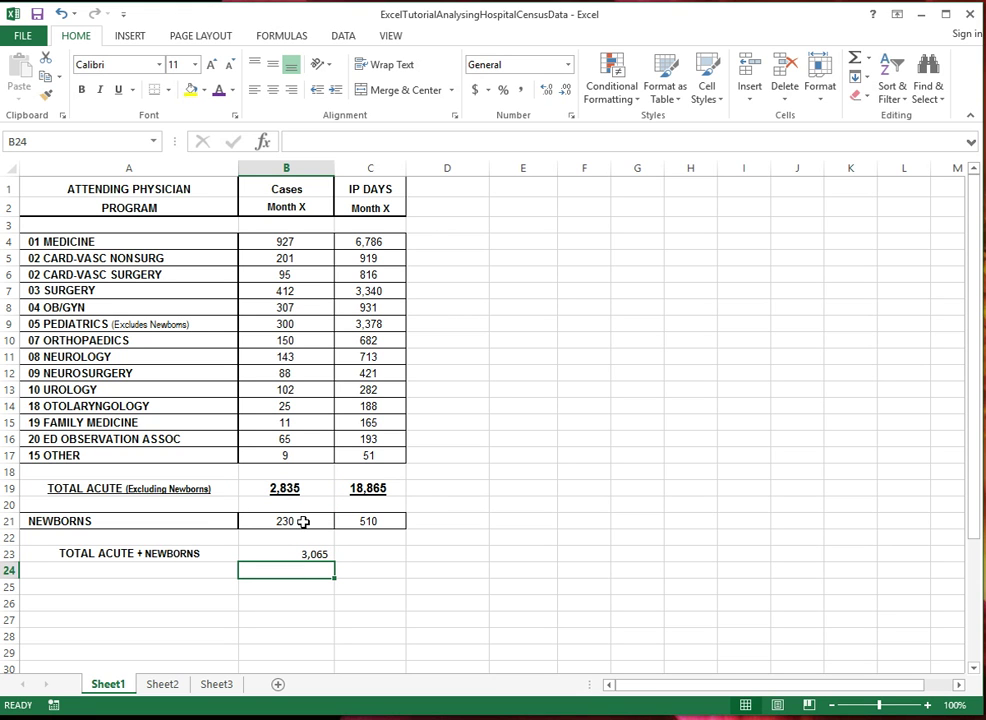
left_click(297, 555)
double_click(297, 555)
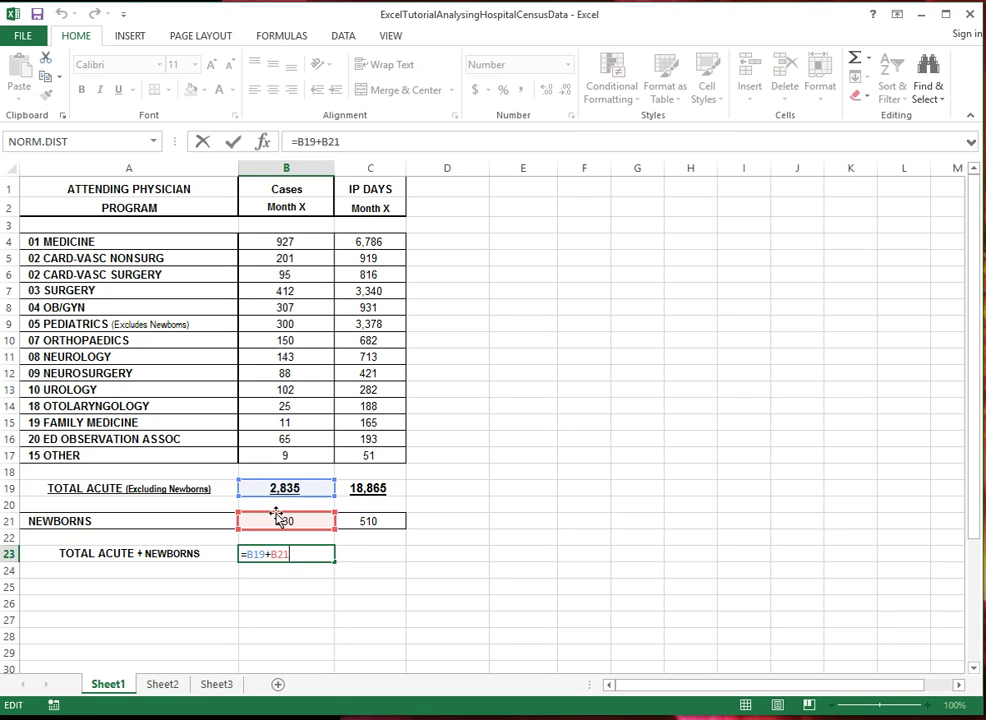
key("Return")
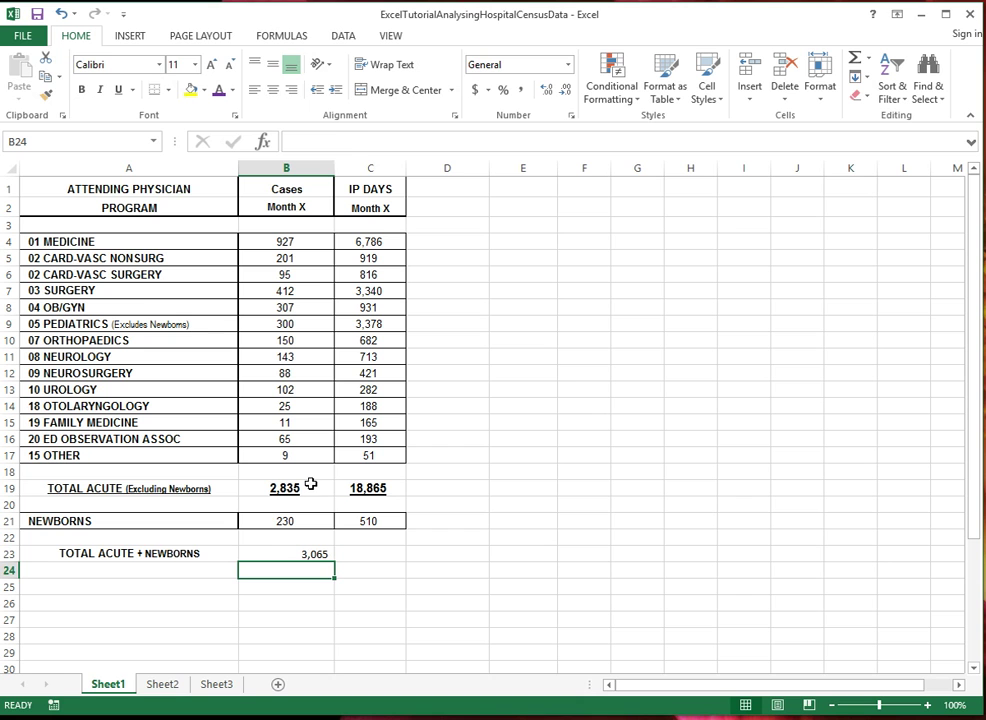
Copy the formatting of the TOTAL ACUTE sum in B19 onto B23 with Format Painter
left_click(302, 487)
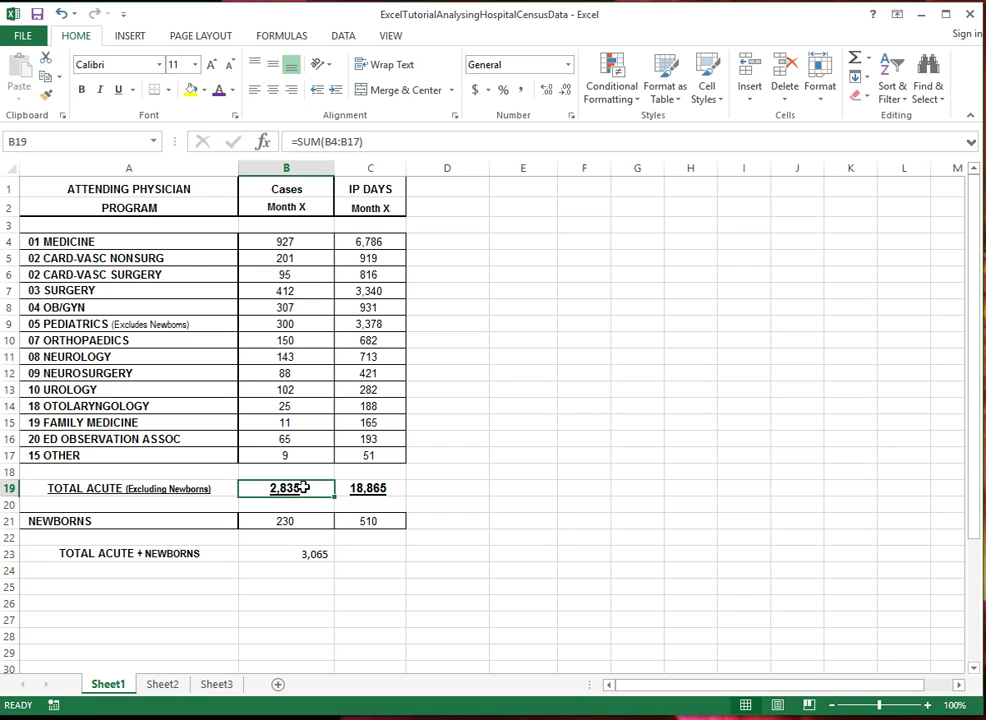
left_click(44, 97)
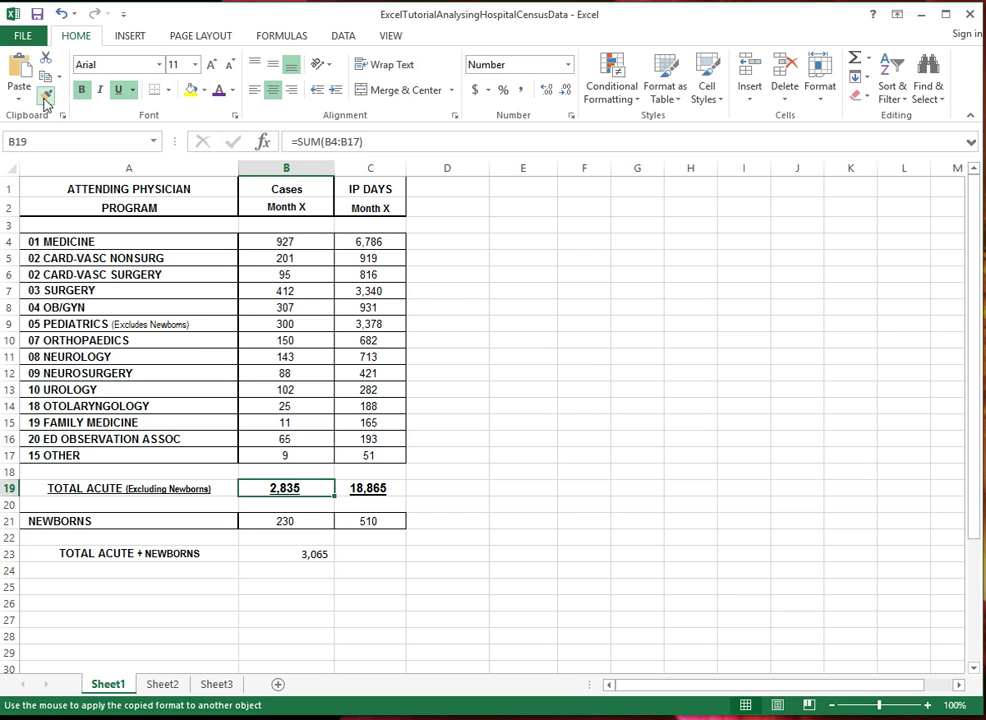
left_click(277, 555)
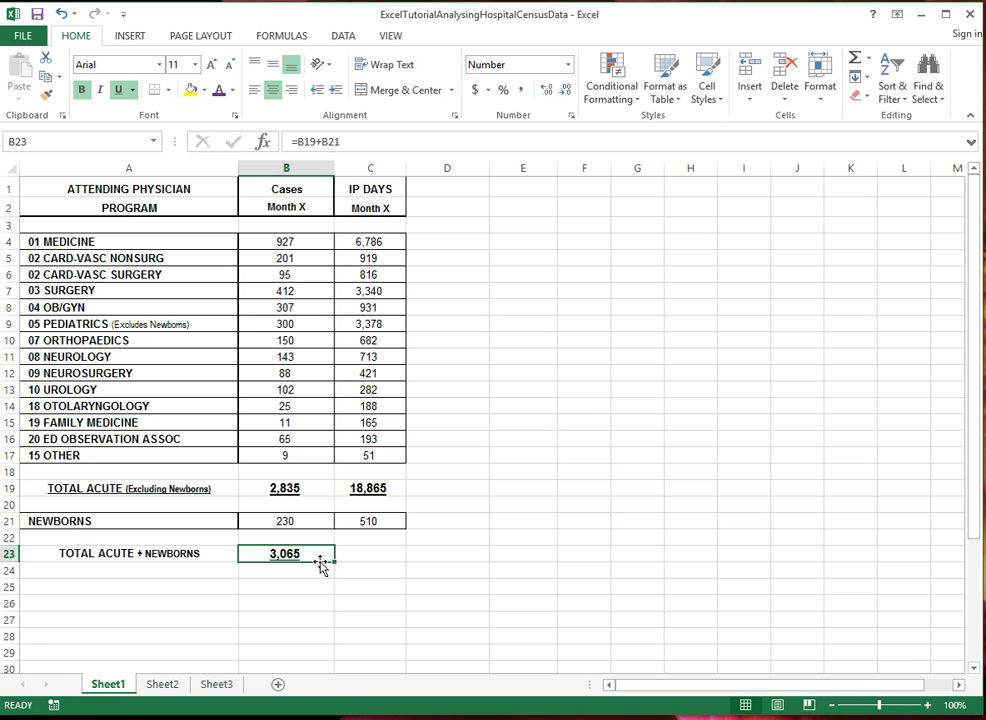
Fill the B23 formula across to C23 for IP DAYS and compare the cell references in both formulas
left_click(351, 493)
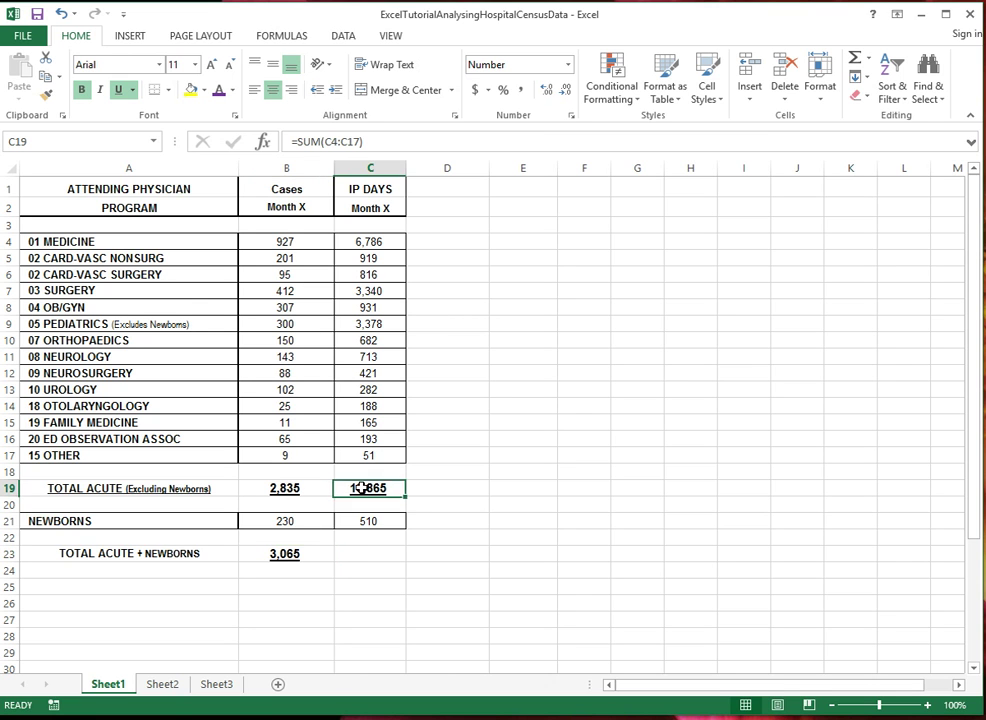
left_click(285, 558)
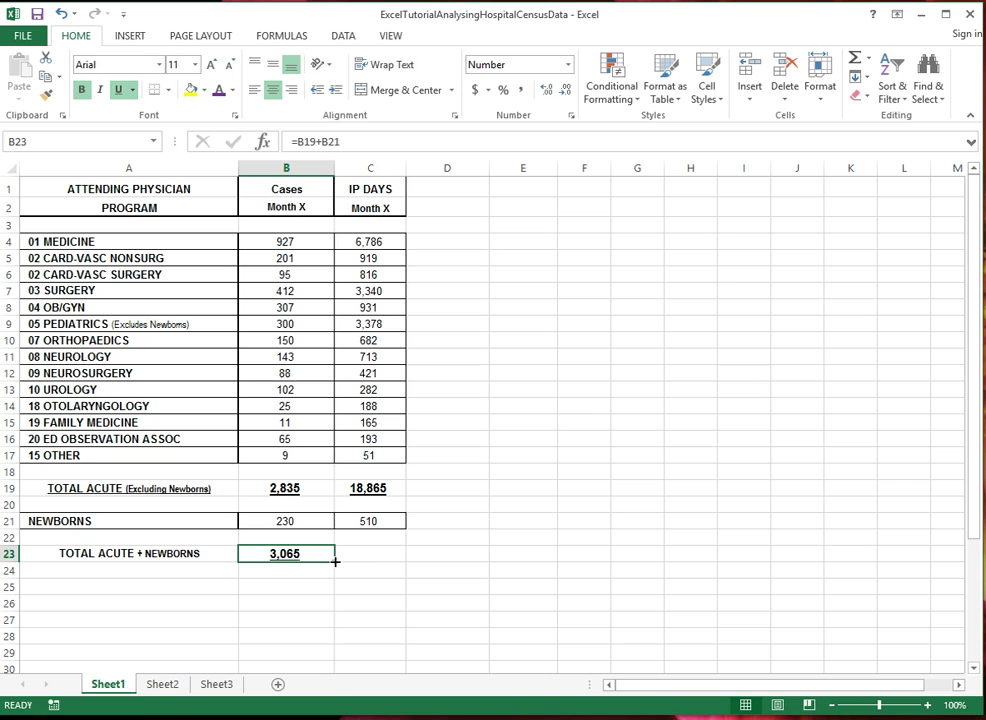
left_click_drag(333, 564, 385, 563)
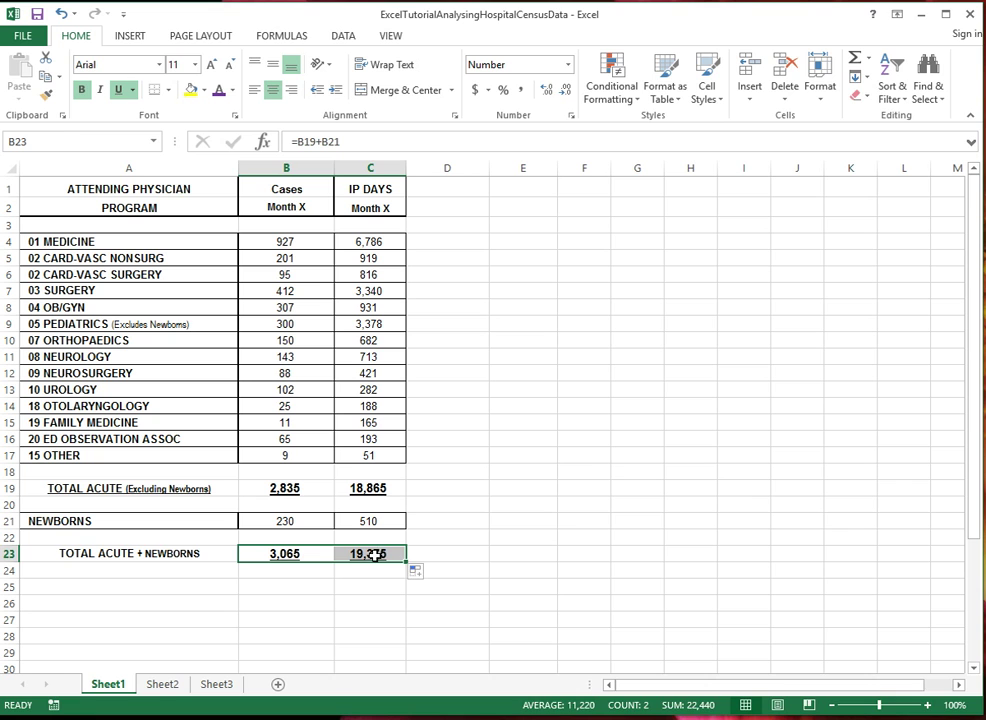
double_click(374, 553)
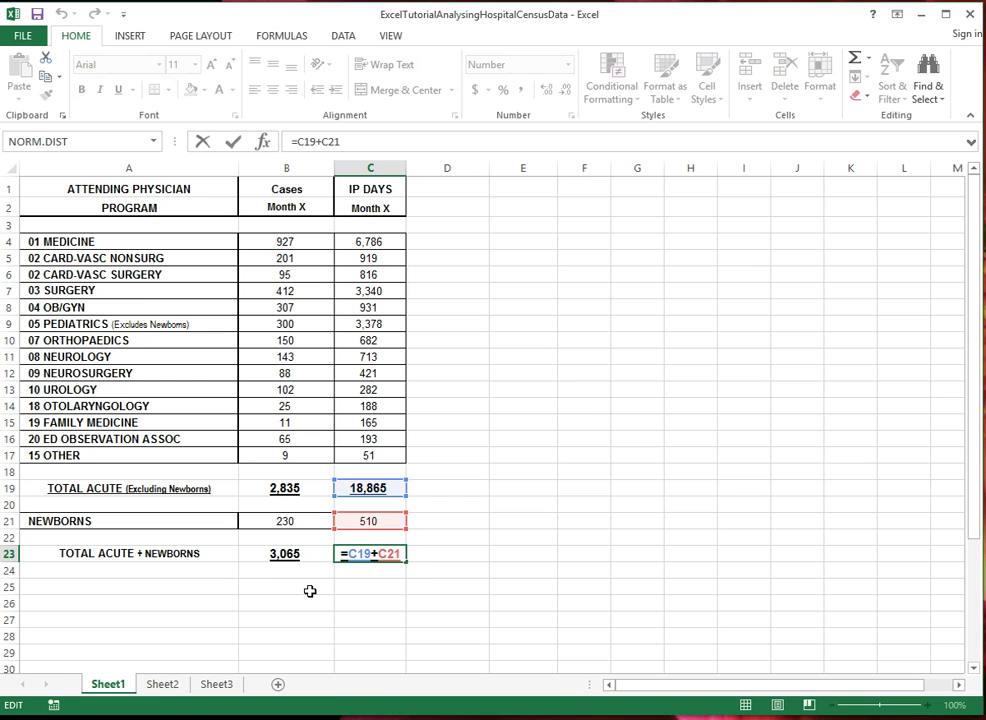
key("ctrl+Return")
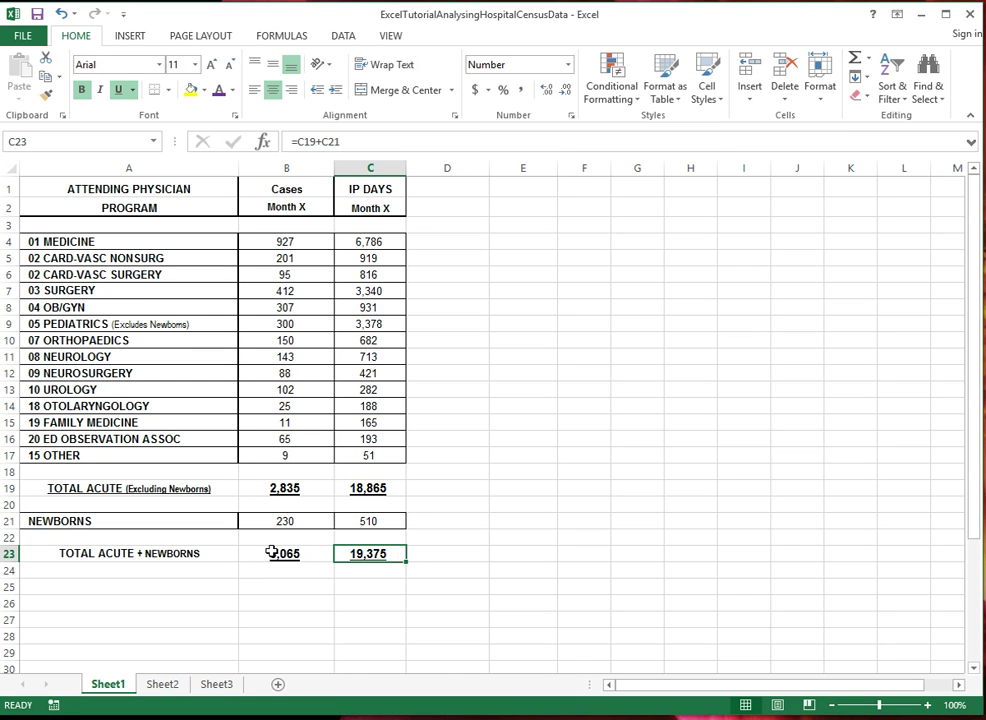
double_click(280, 556)
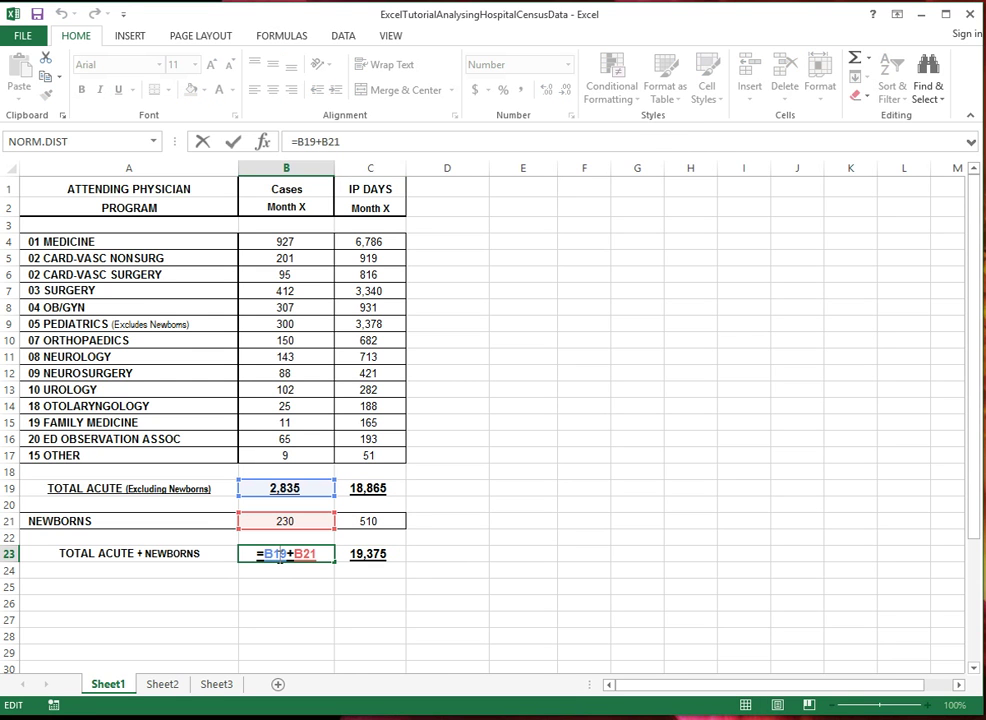
key("ctrl+Return")
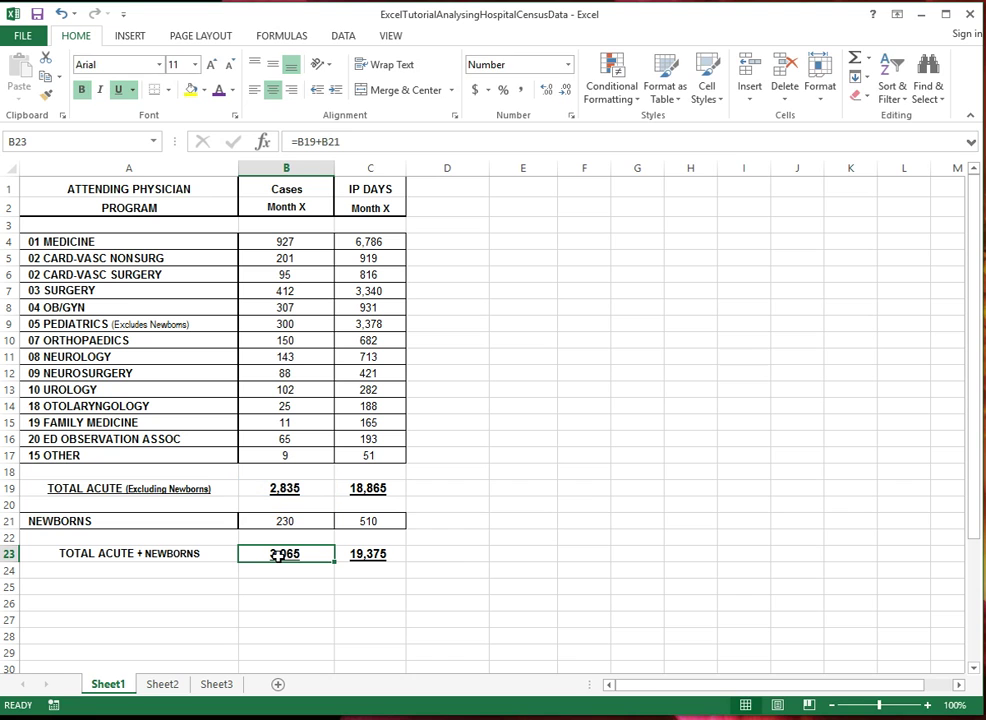
double_click(359, 556)
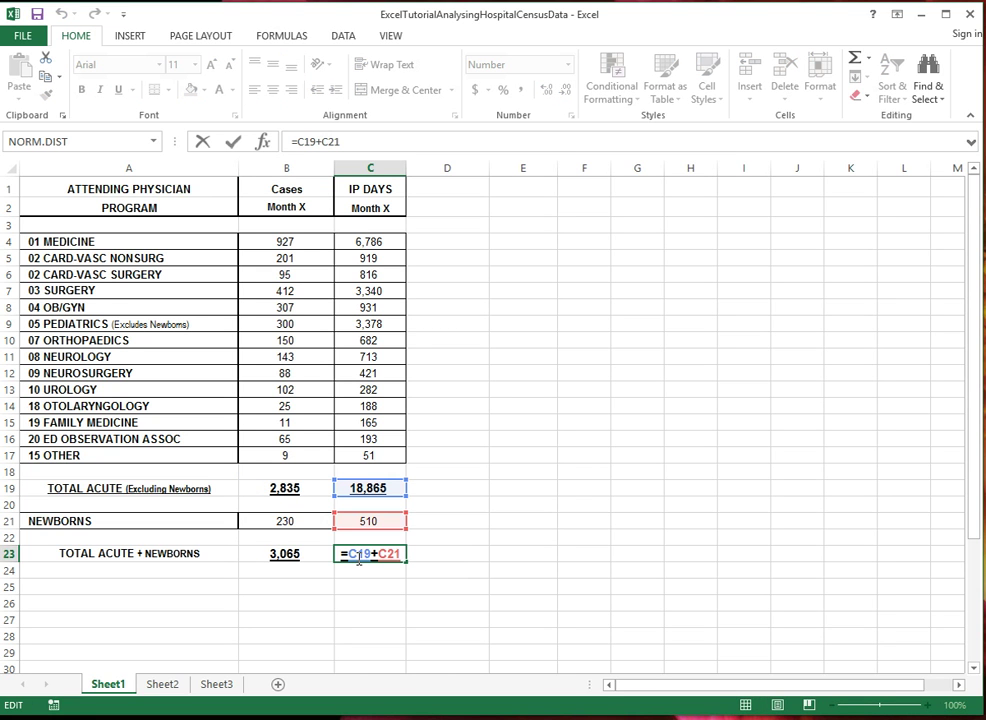
key("ctrl+Return")
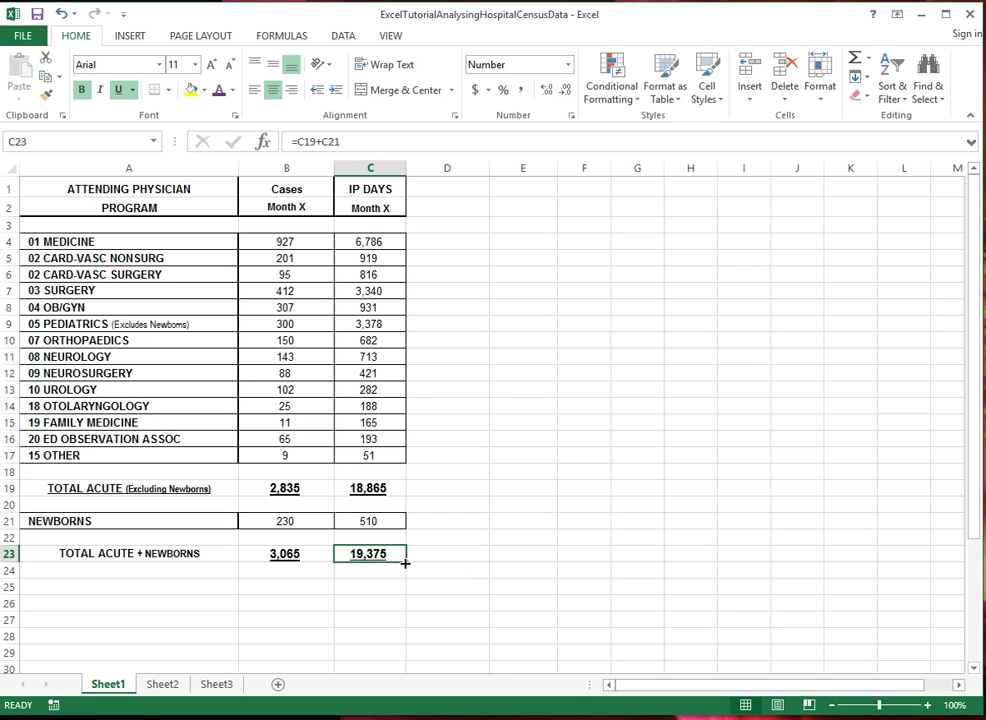
Try filling the C23 formula across to D23 and inspect its cell references without editing them
left_click_drag(405, 562, 469, 566)
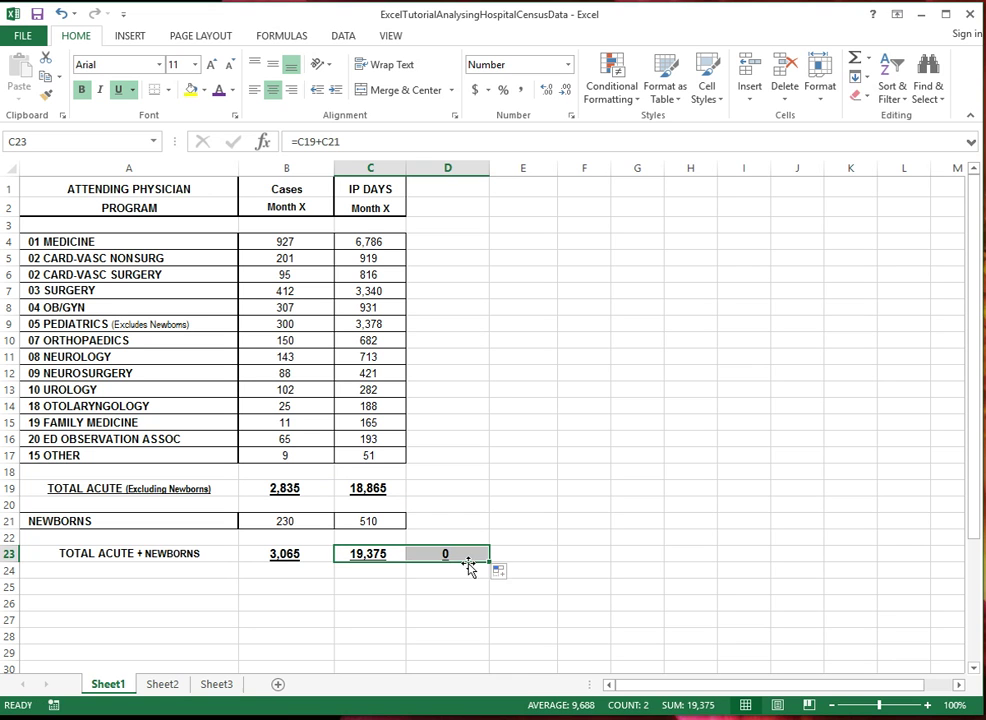
double_click(451, 553)
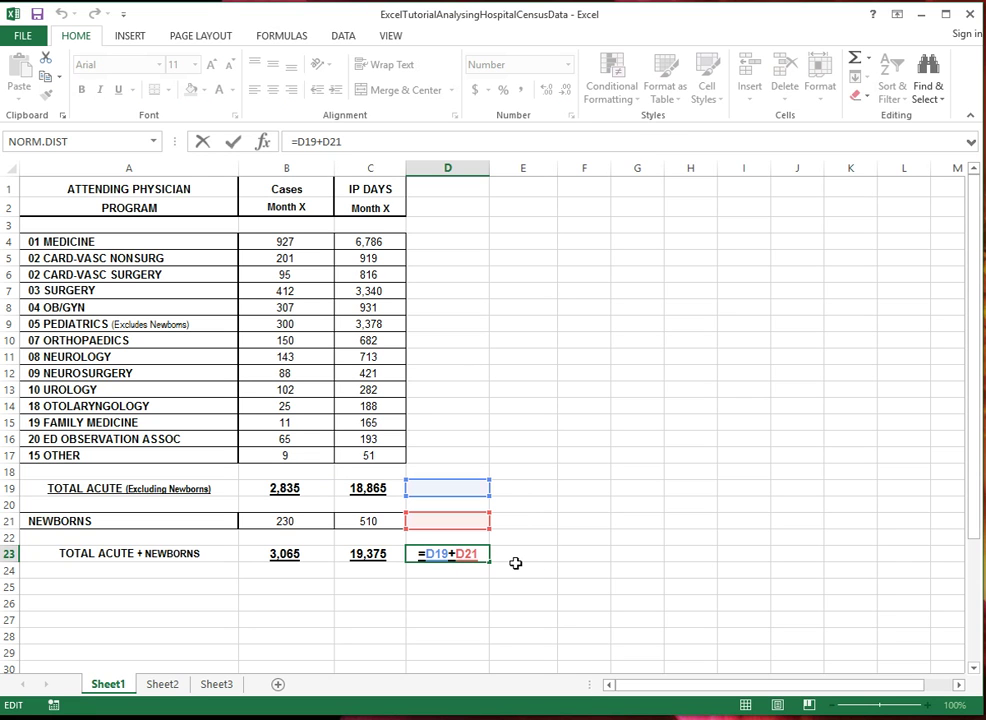
left_click(433, 590)
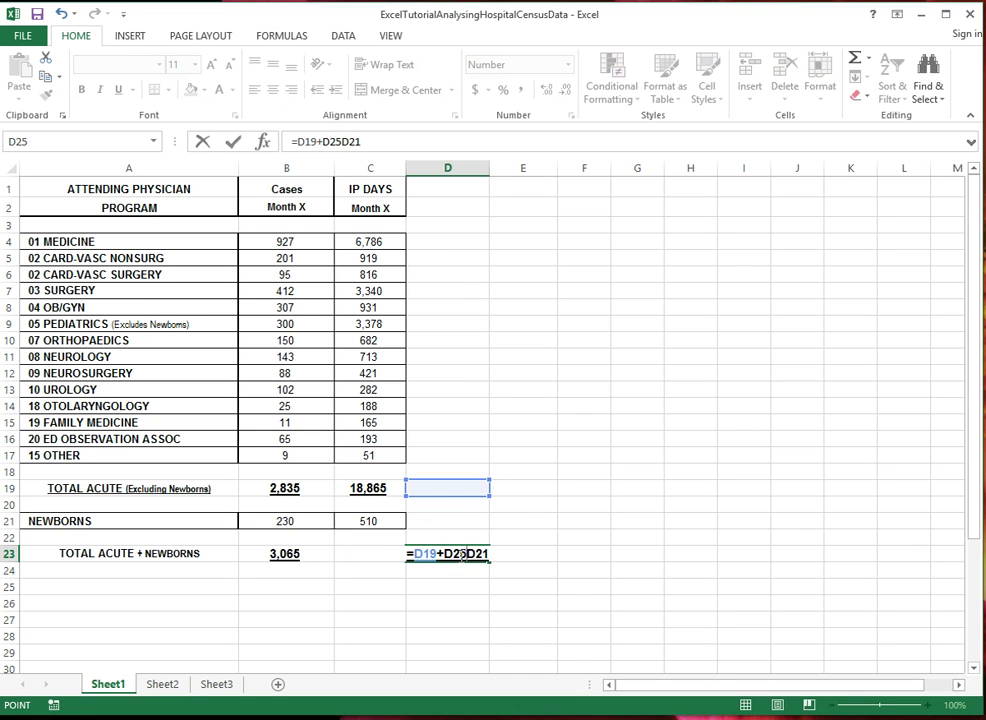
key("Escape")
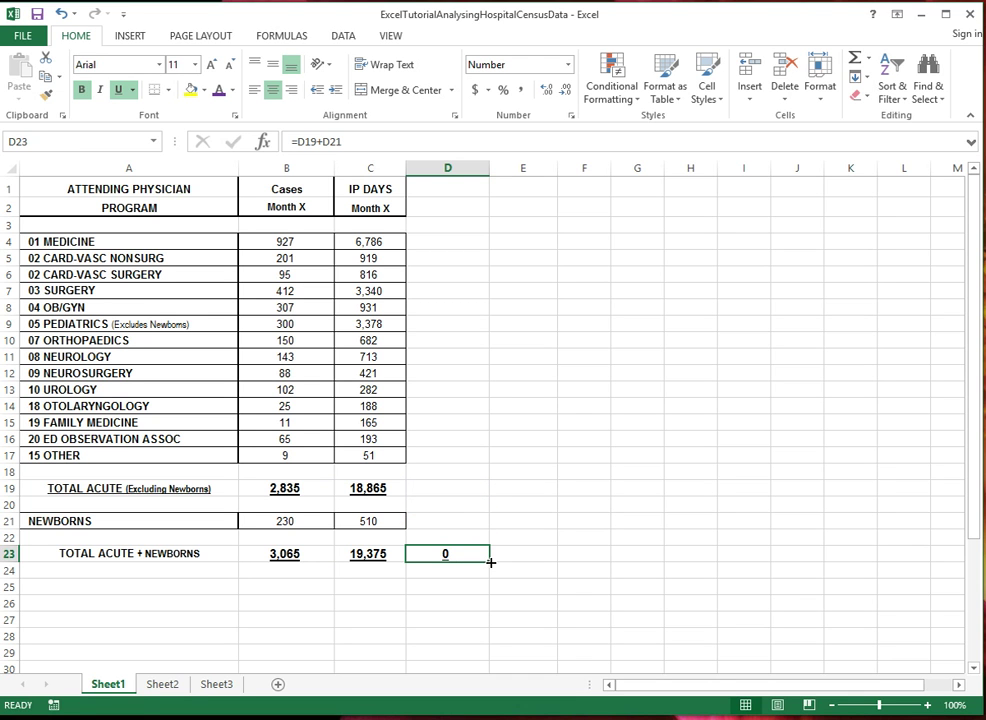
Try filling the D23 formula across to E23 and inspect its references, discarding any accidental edit
left_click_drag(489, 562, 537, 555)
left_click(537, 555)
double_click(530, 553)
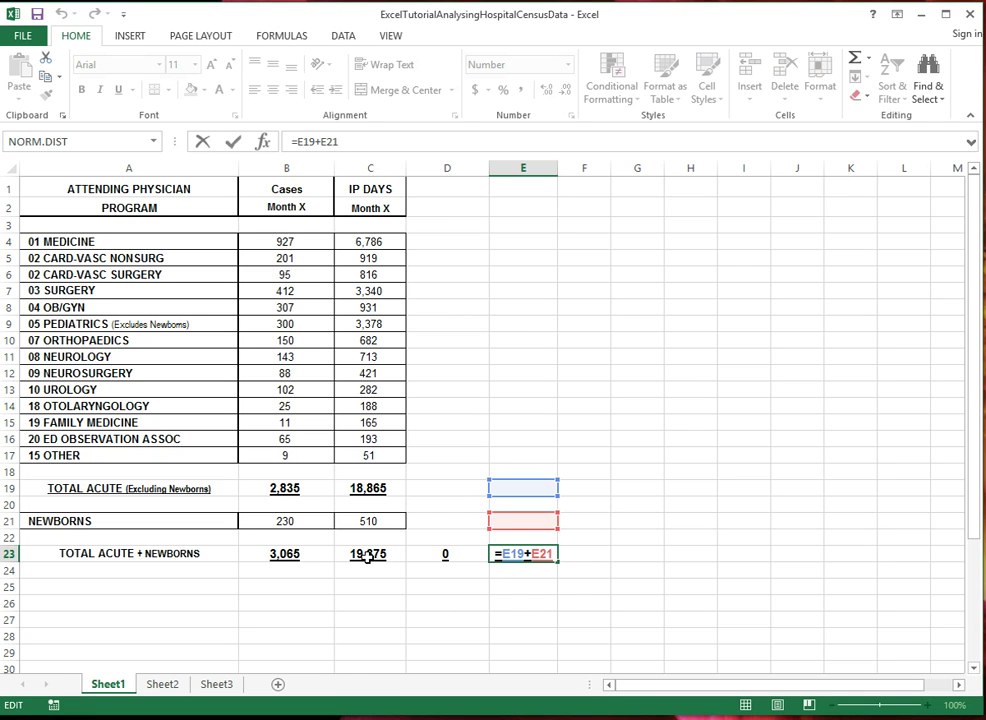
key("F2")
key("Down")
key("Down")
key("Down")
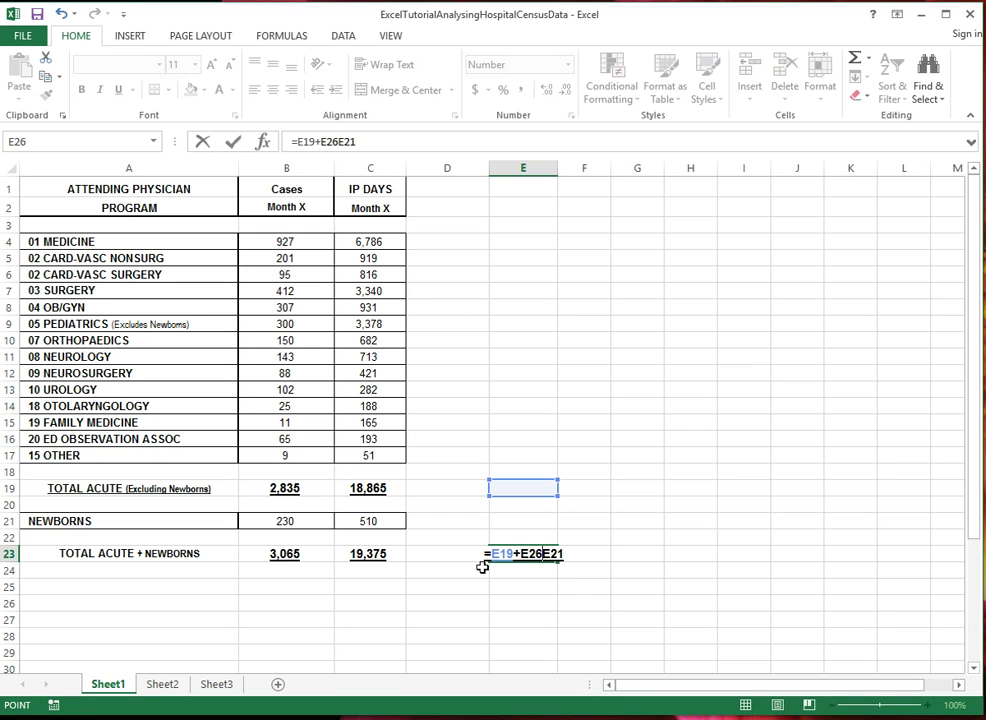
key("Escape")
left_click(483, 557)
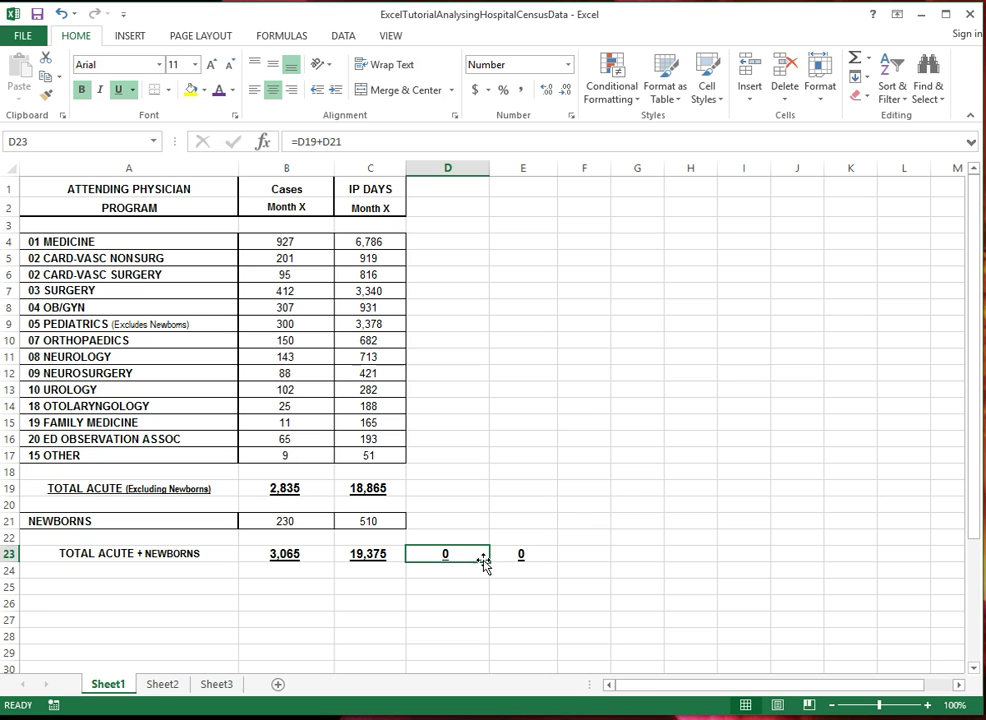
Try filling the E23 formula down to E24 and compare the row references of the two cells
left_click(519, 553)
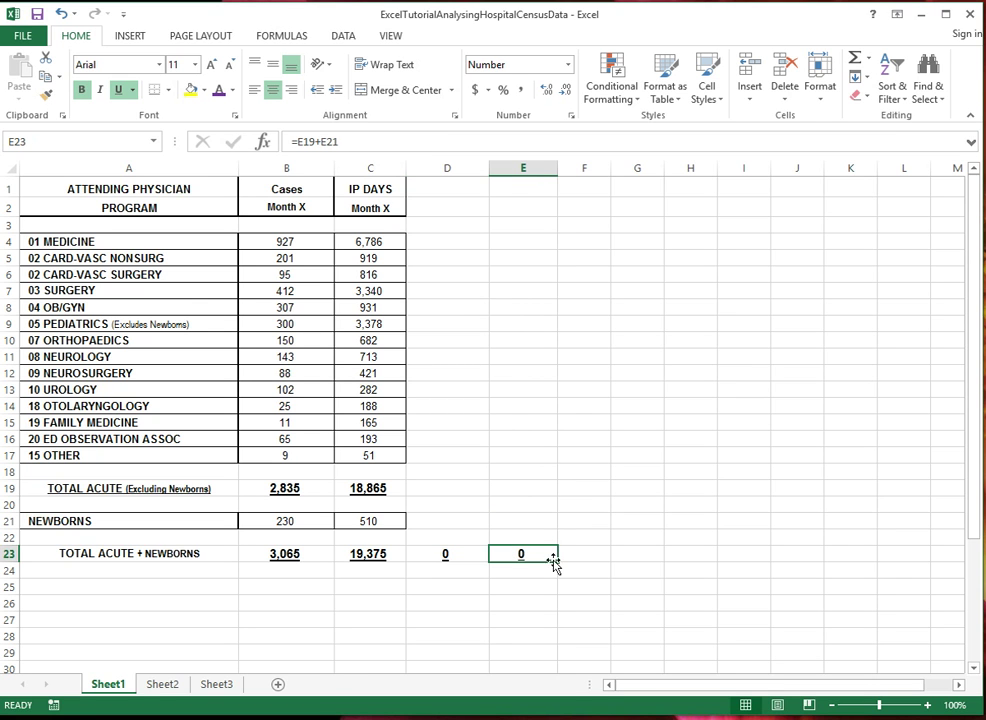
left_click_drag(558, 562, 559, 579)
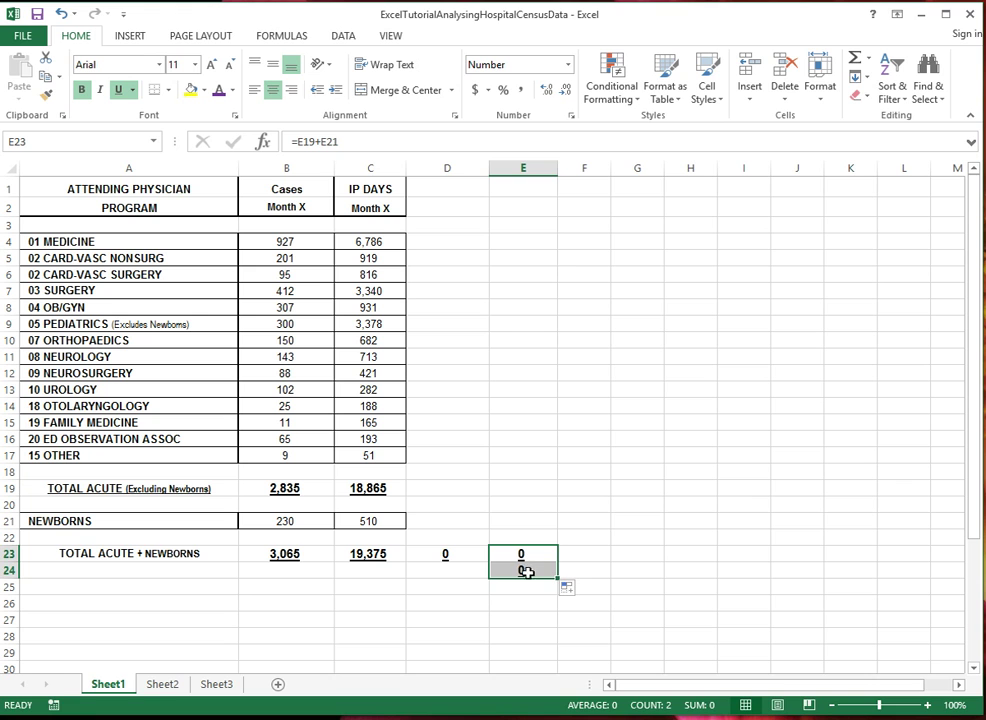
left_click(516, 570)
double_click(516, 570)
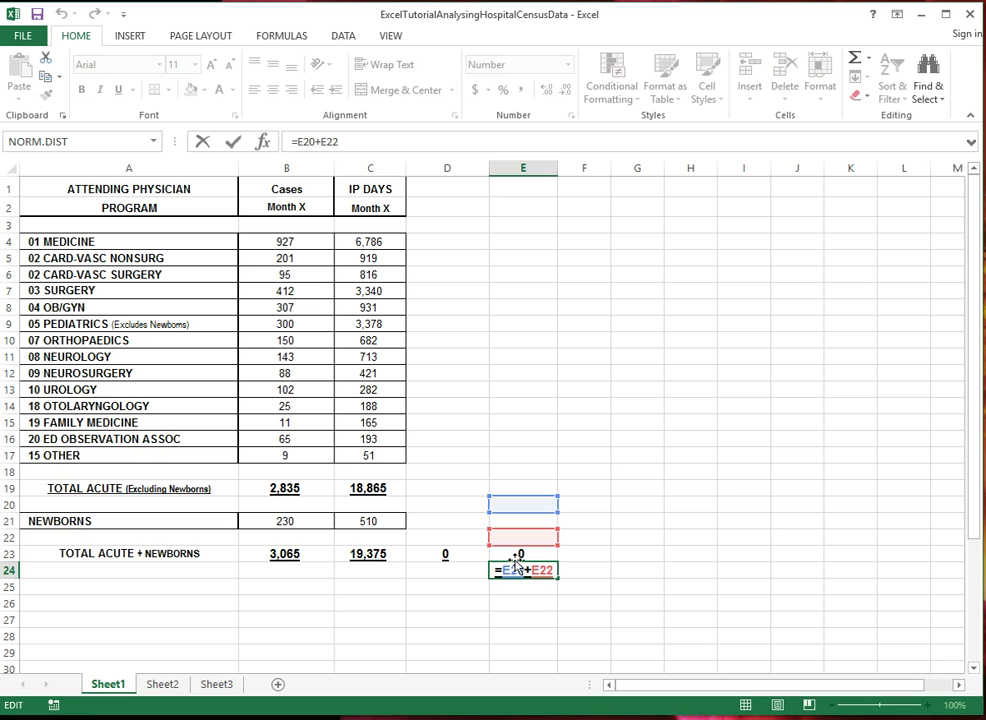
key("ctrl+Return")
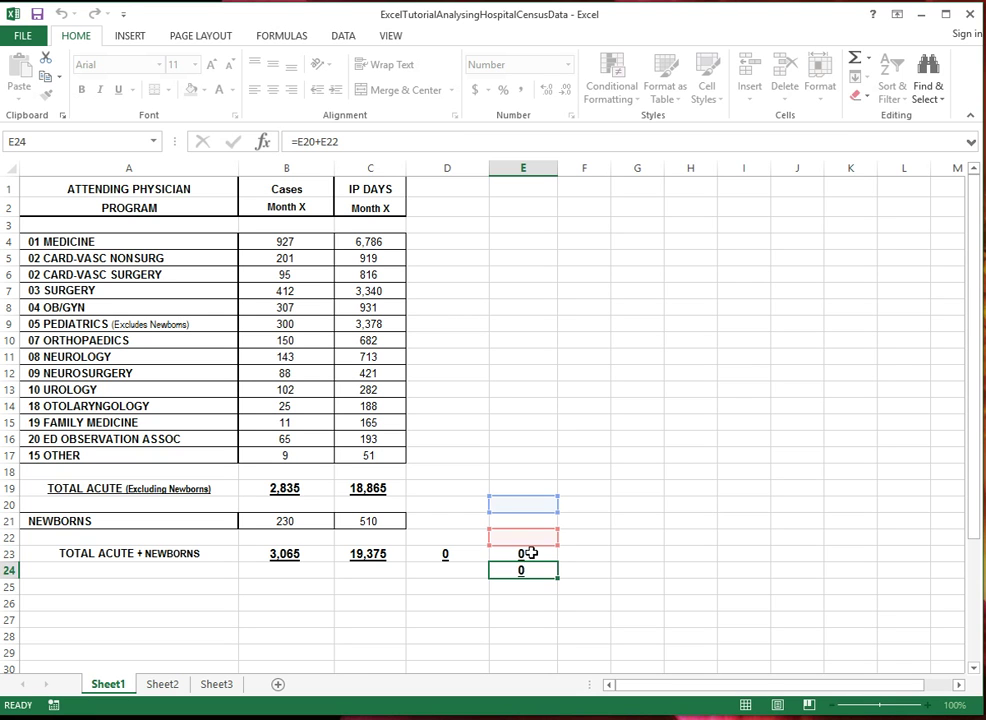
left_click(530, 552)
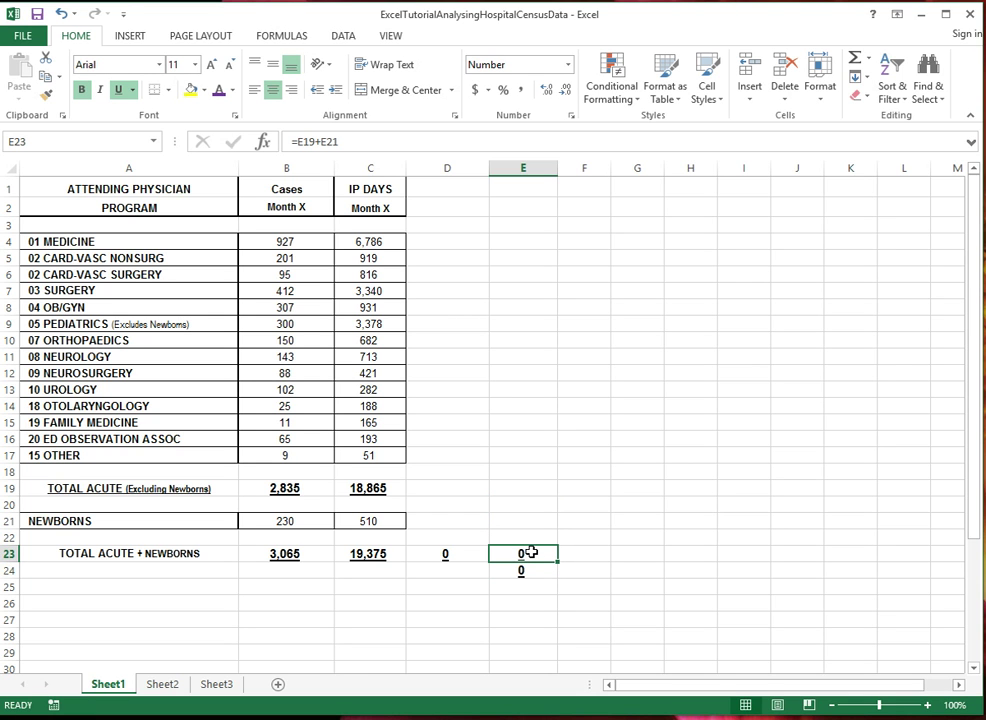
left_click(530, 569)
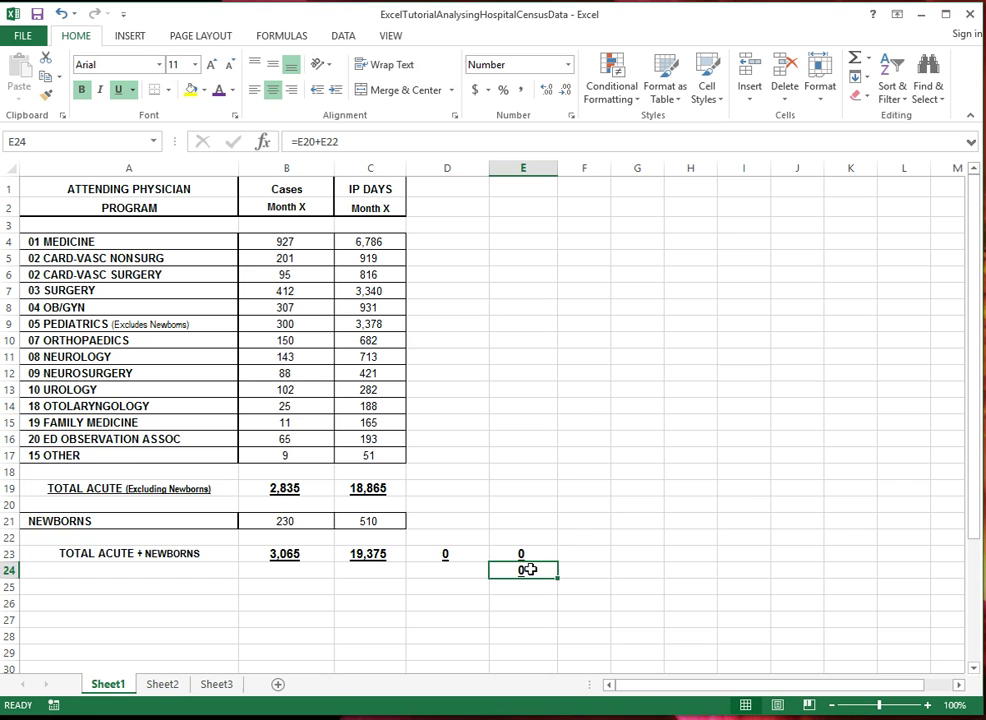
Clear the trial formulas from D23:E24
left_click(448, 554)
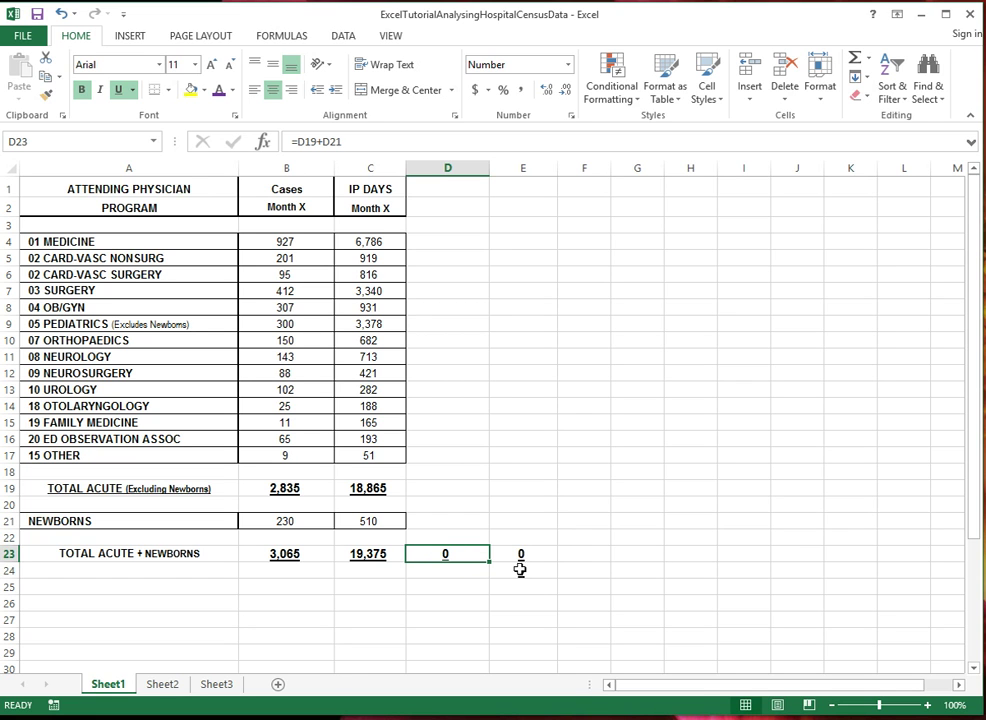
left_click_drag(455, 554, 530, 571)
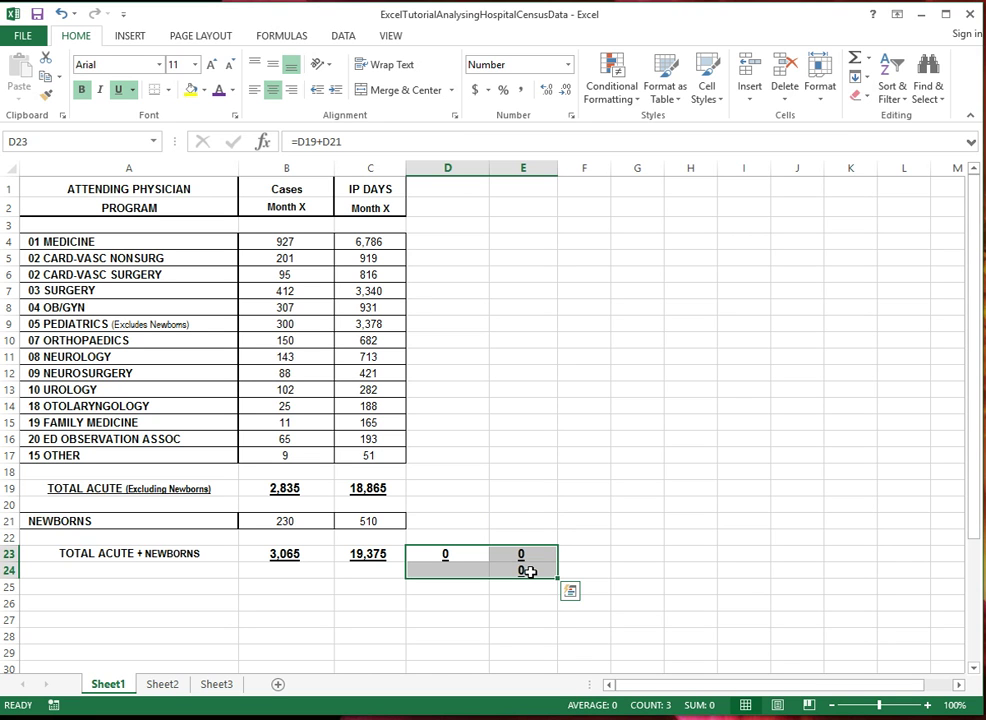
key("Delete")
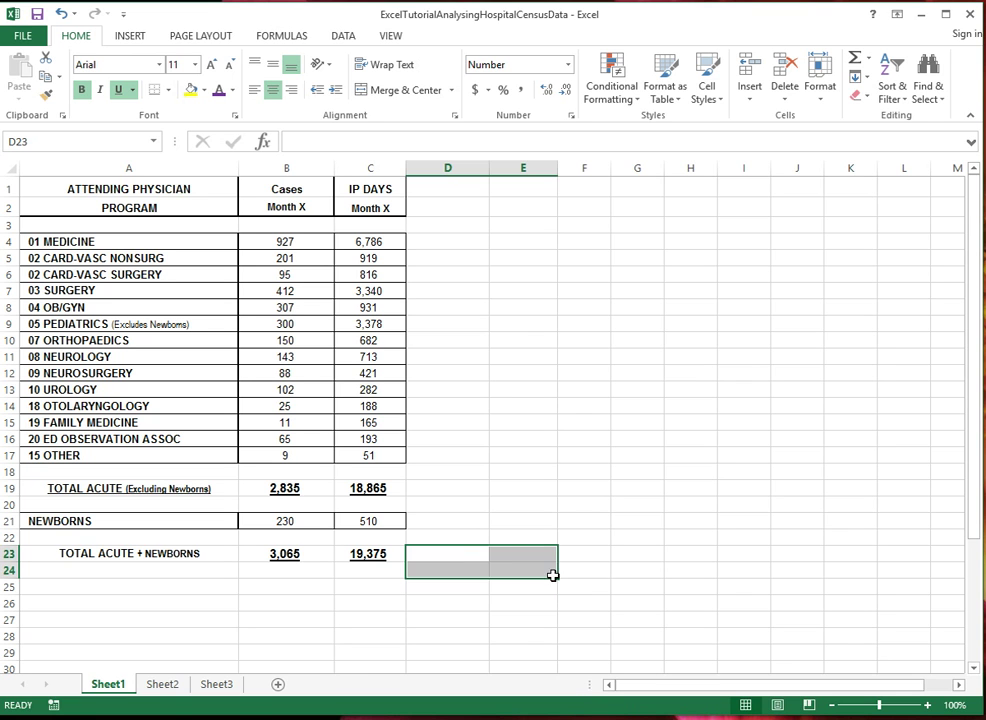
Reset D23:E24 to plain formatting by copying the format of the empty cell F24 with Format Painter
left_click(592, 570)
left_click(46, 94)
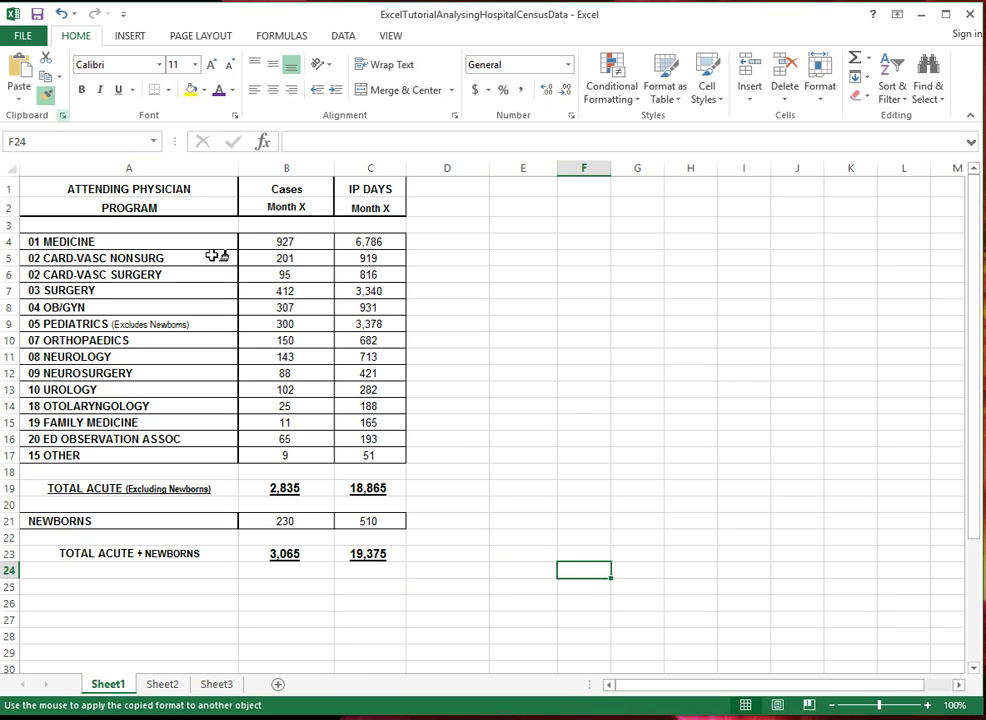
left_click(487, 567)
left_click_drag(487, 567, 447, 556)
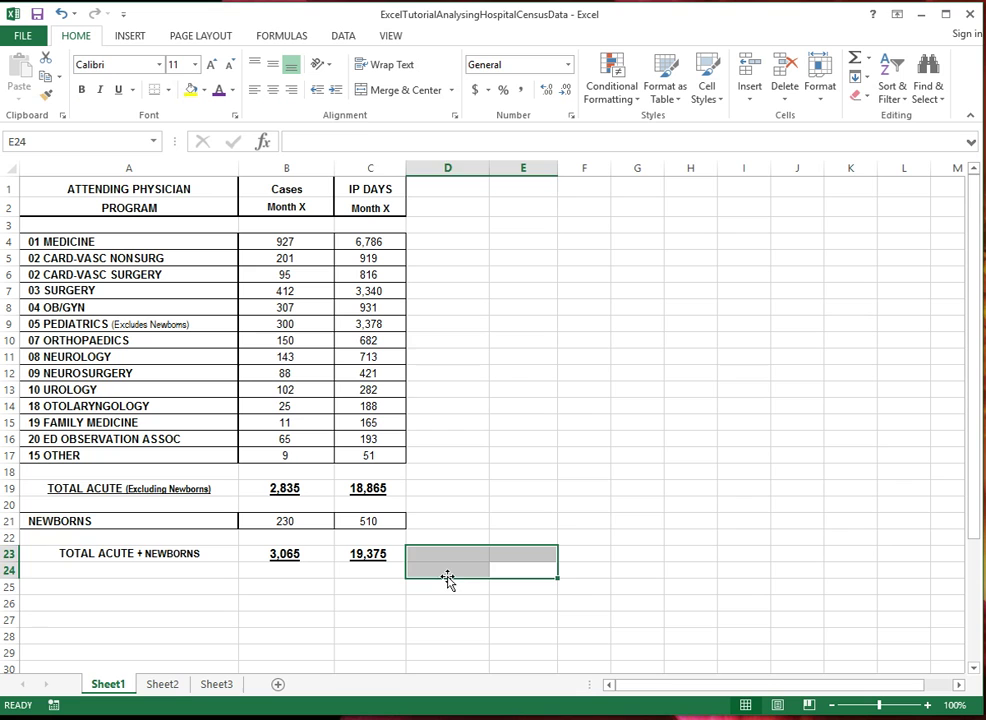
Open the function arguments of the SUM formula in B19
left_click(387, 582)
left_click(278, 489)
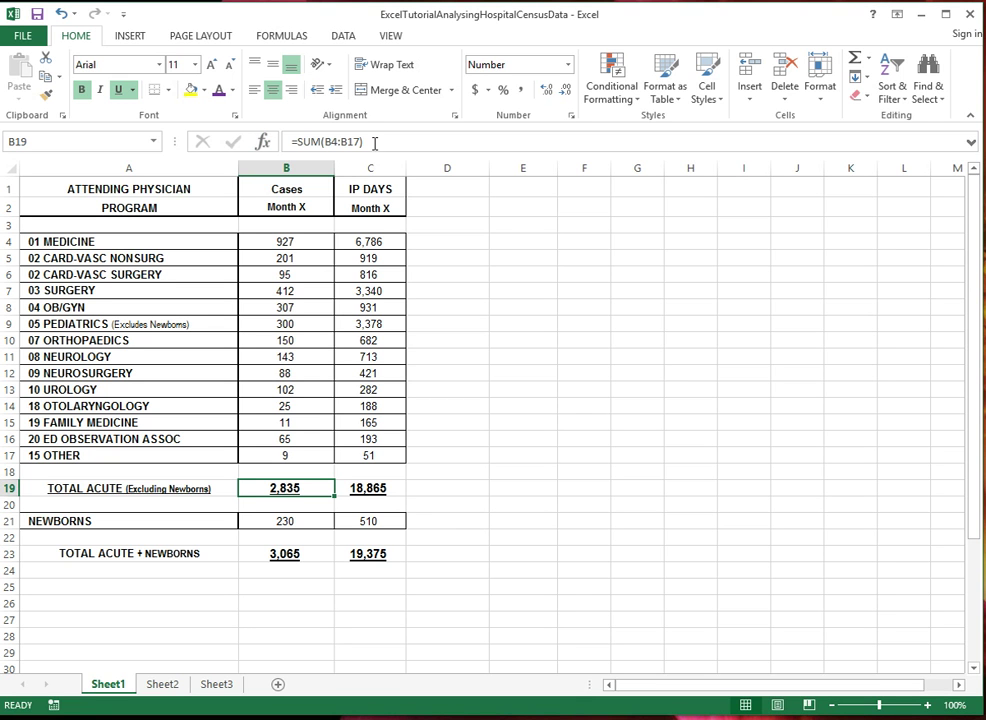
left_click(264, 143)
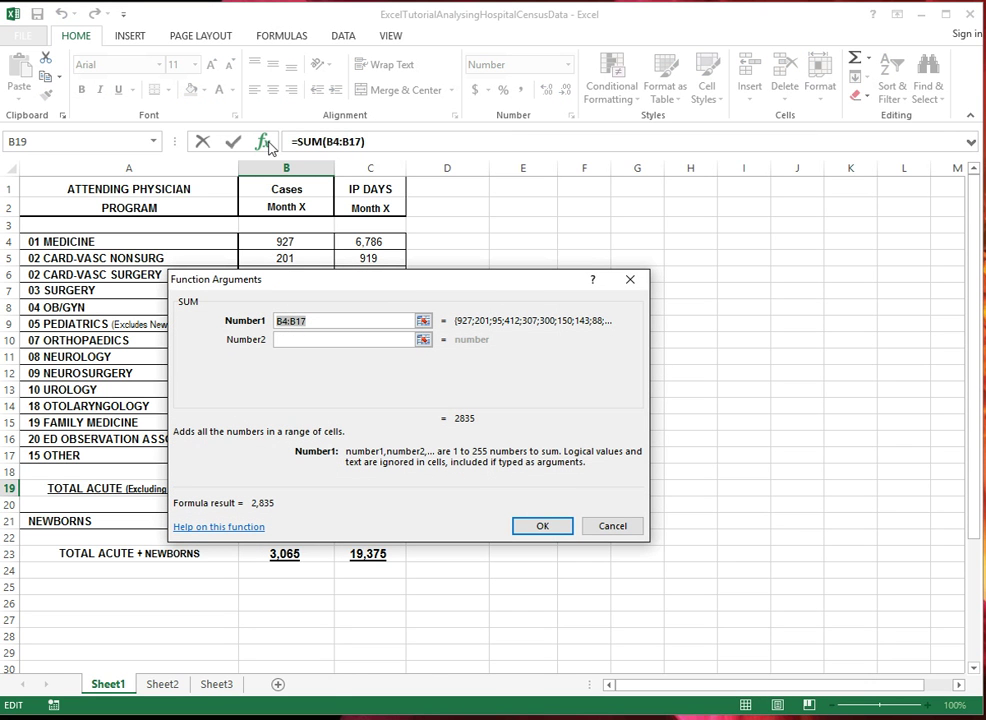